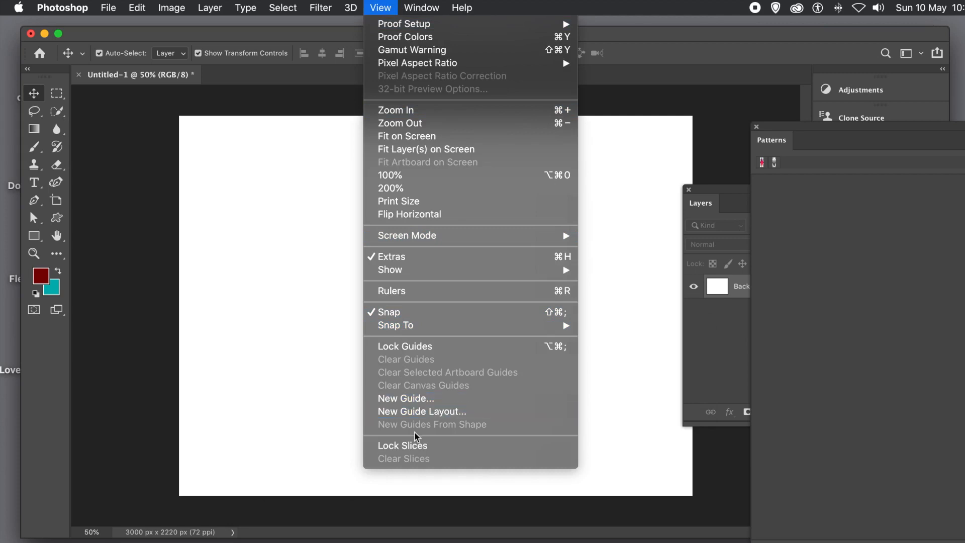
Create a guide layout on the canvas with 10 columns and 10 rows.
click(422, 412)
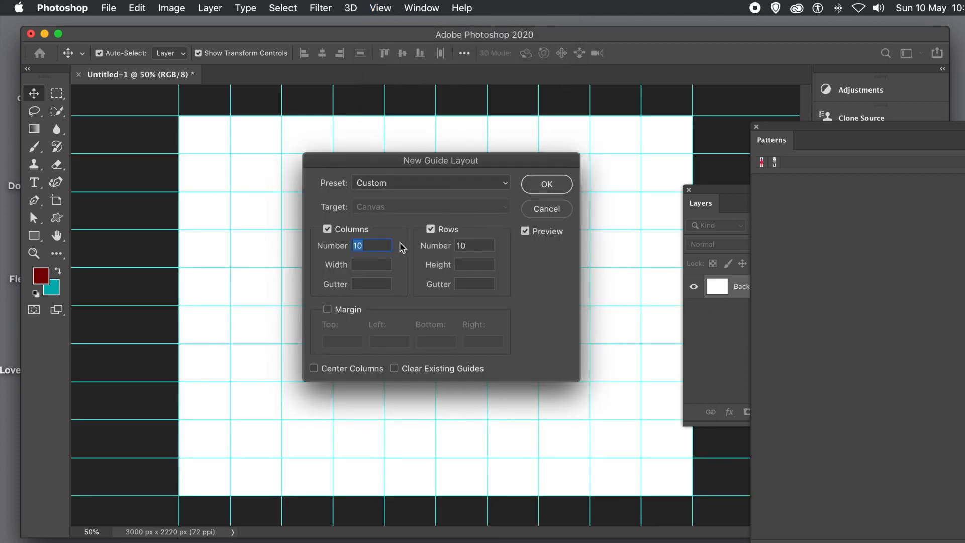
click(563, 184)
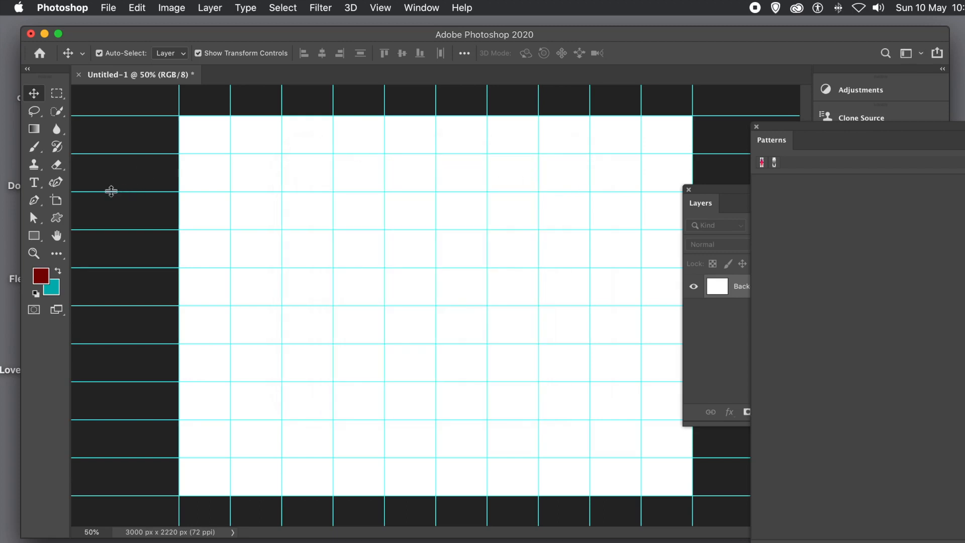
Set the Pen tool's shape fill to the black-to-white Basics gradient.
click(34, 200)
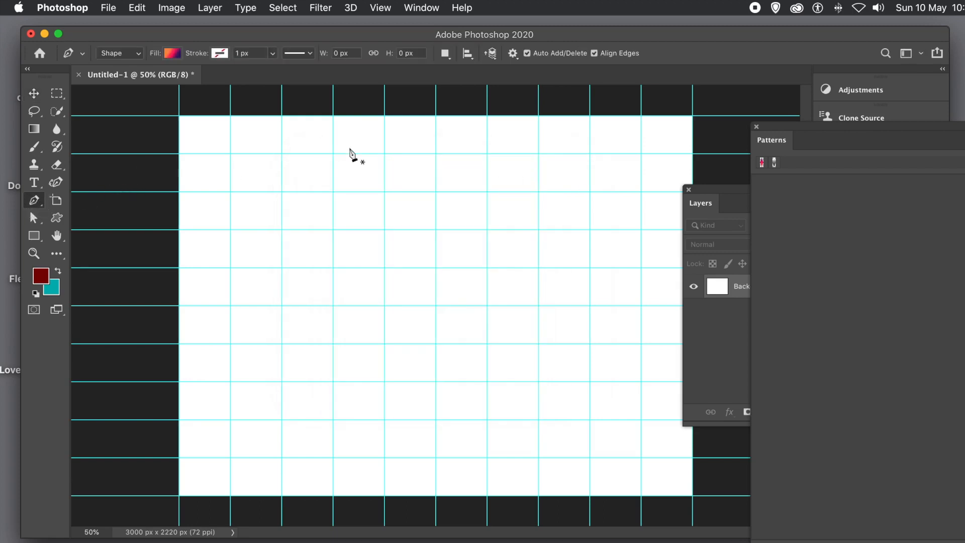
click(176, 53)
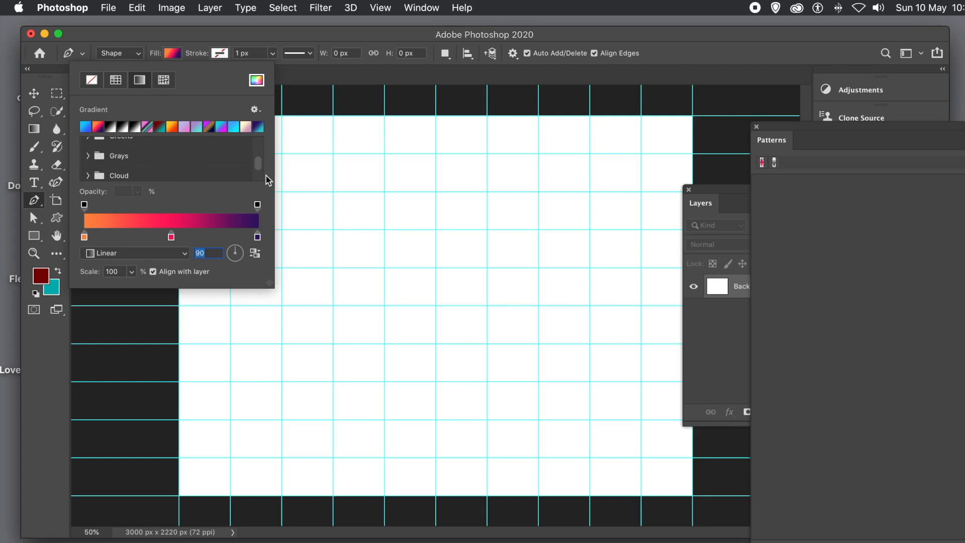
drag(257, 163, 259, 129)
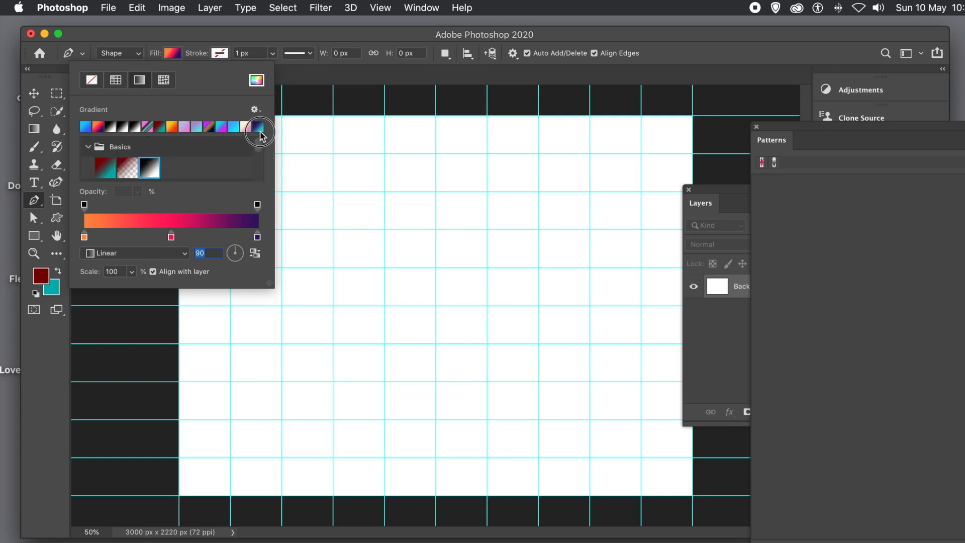
click(149, 171)
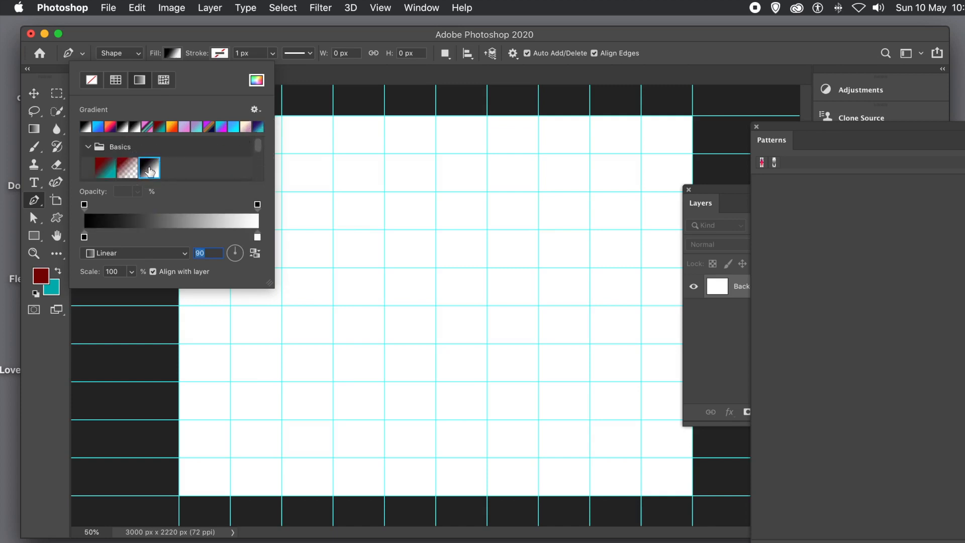
click(289, 42)
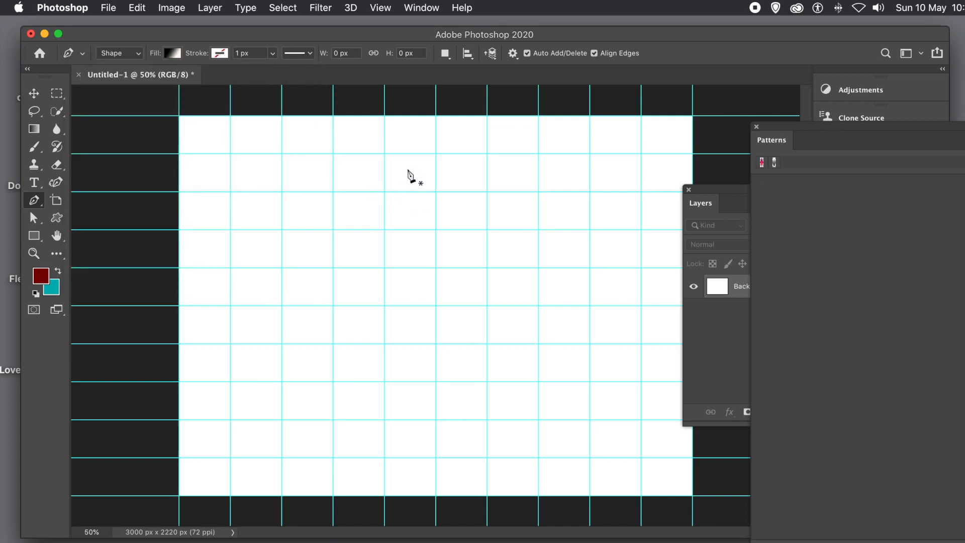
click(173, 54)
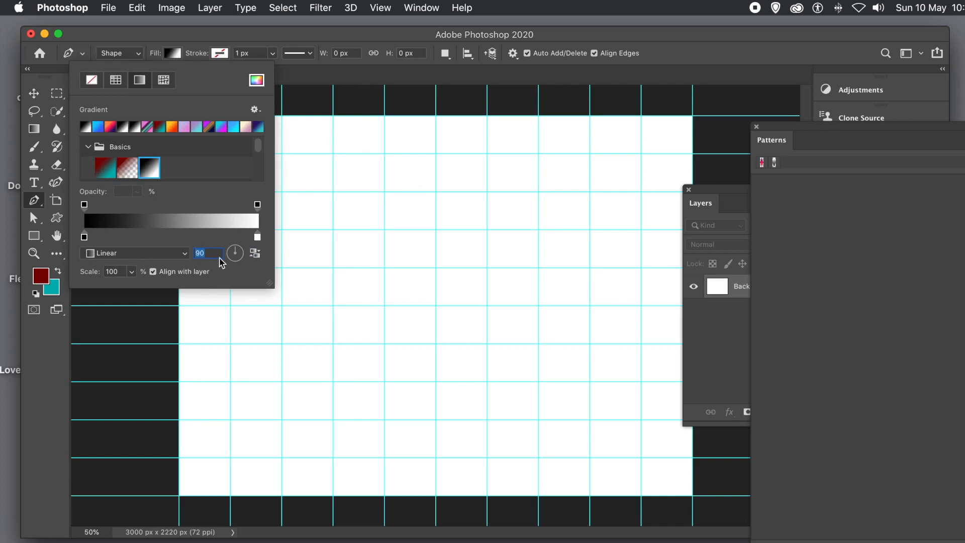
click(450, 36)
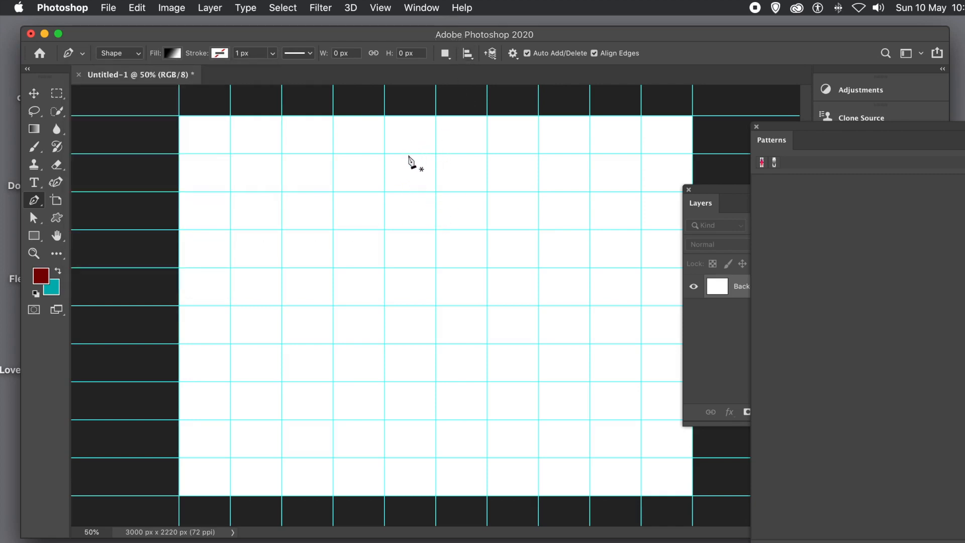
Draw a closed vertical diamond about 600 by 1776 px, centred on the canvas, with its four corners on guide intersections.
click(436, 153)
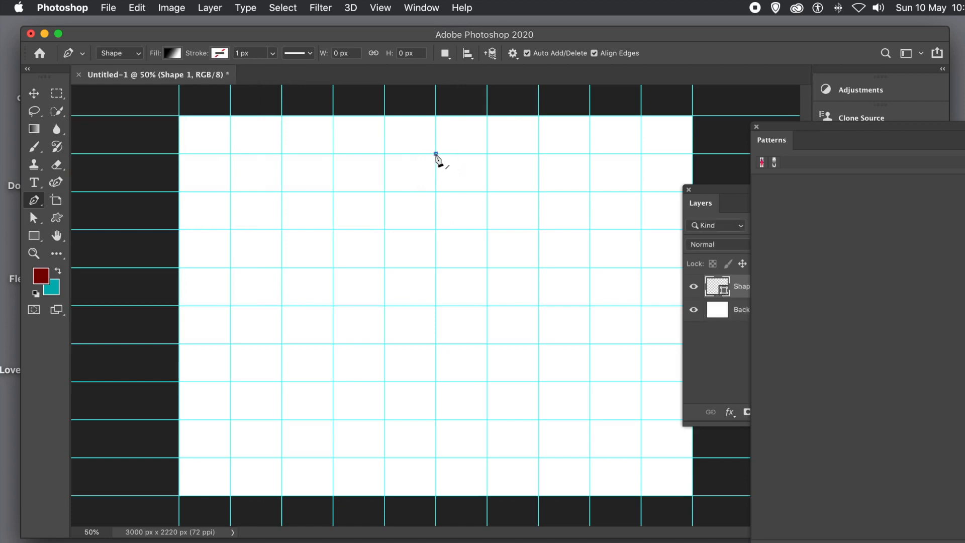
click(384, 305)
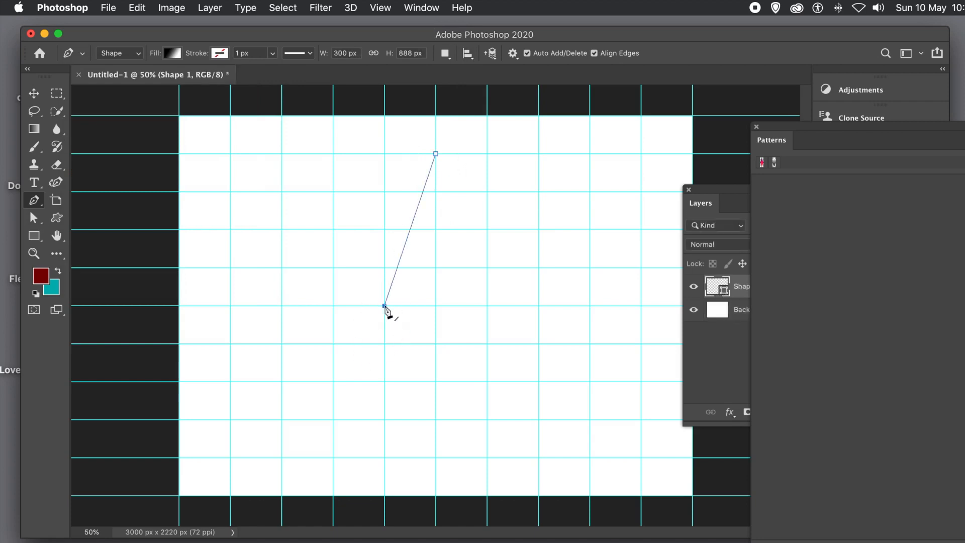
click(436, 458)
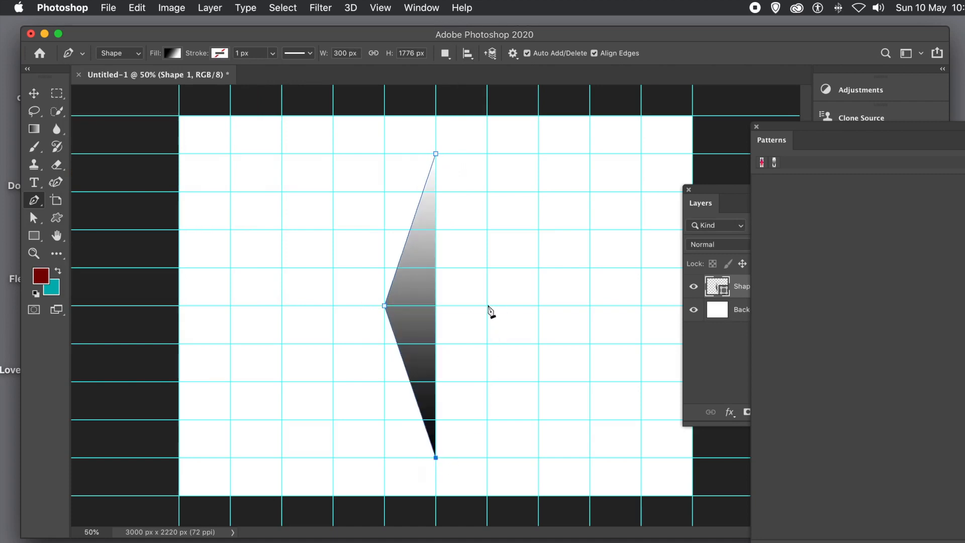
click(488, 305)
click(436, 154)
key(v)
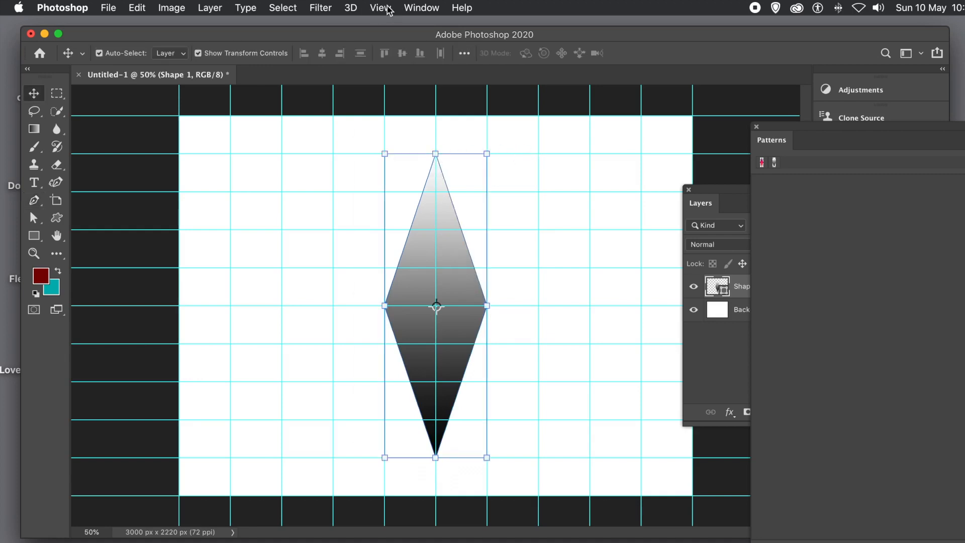
Clear the grid guides and create new guides from the diamond shape.
click(381, 8)
click(406, 359)
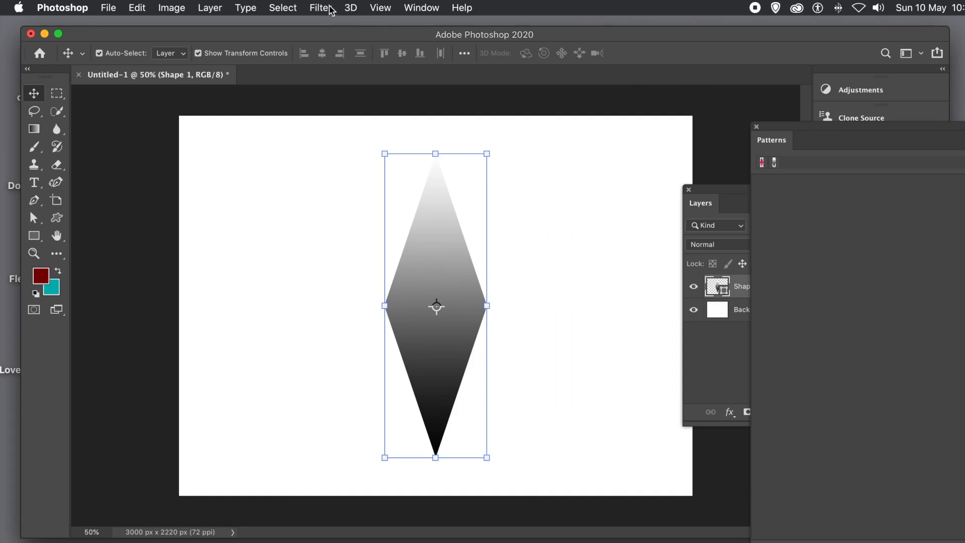
click(383, 9)
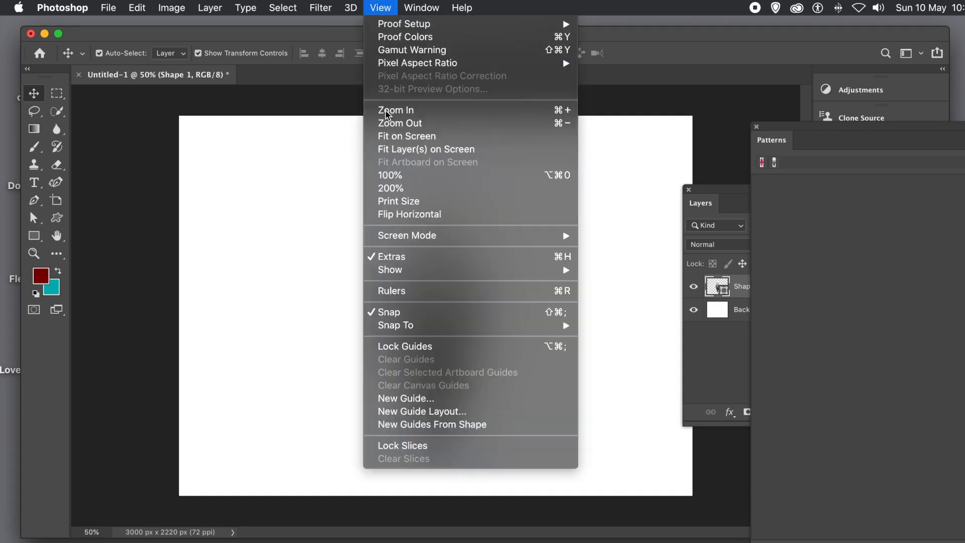
click(410, 425)
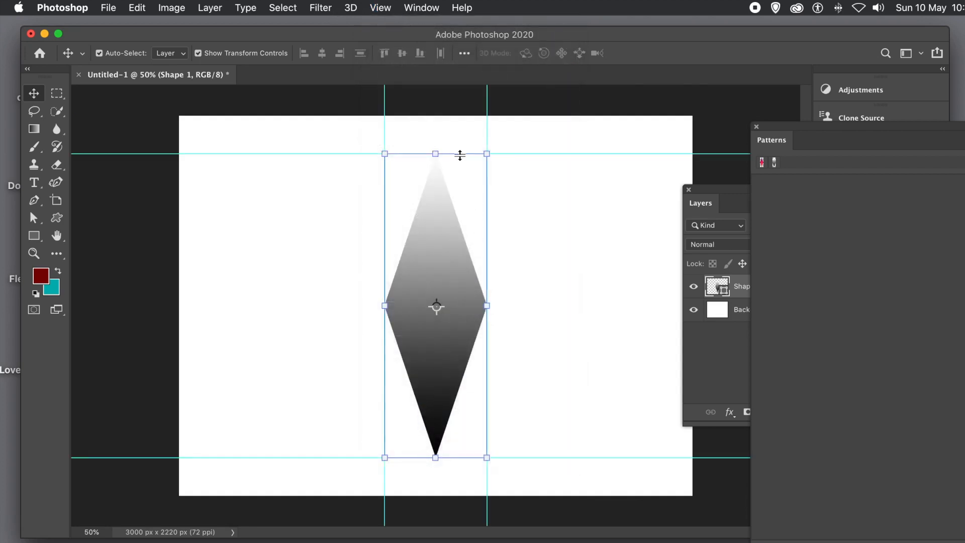
Make a rectangular selection along the guides around the diamond and delete the Background layer.
click(58, 94)
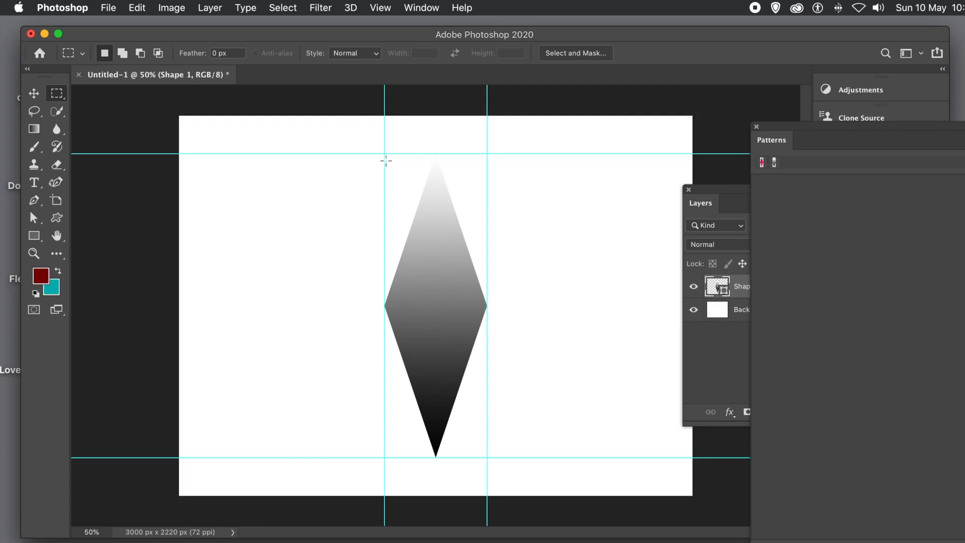
drag(385, 153, 487, 456)
click(739, 311)
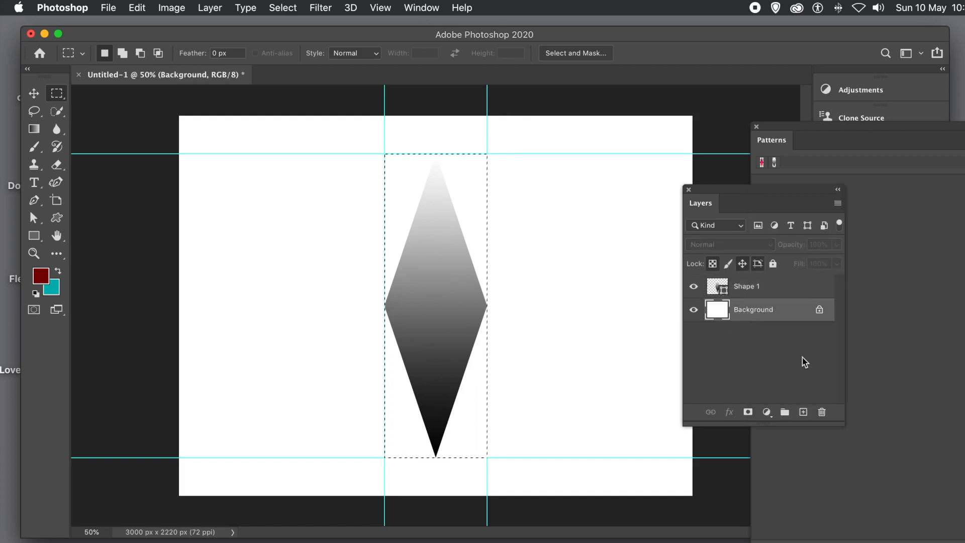
click(822, 412)
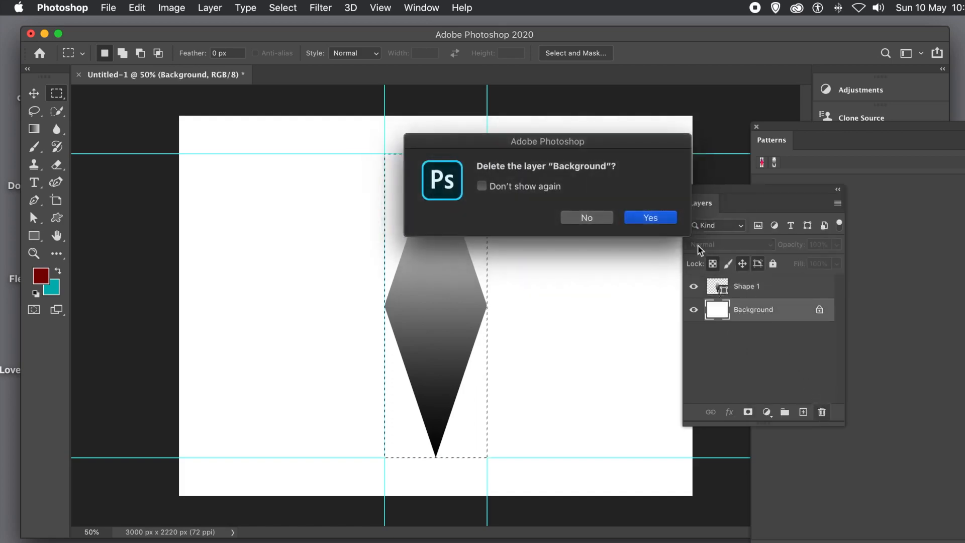
click(649, 216)
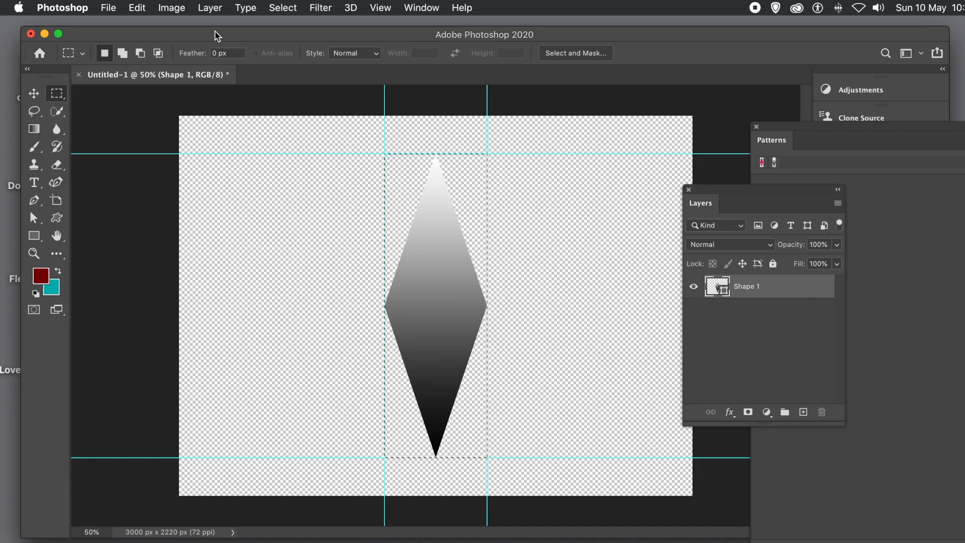
Define the selected diamond area as a pattern, keeping the suggested name.
click(137, 8)
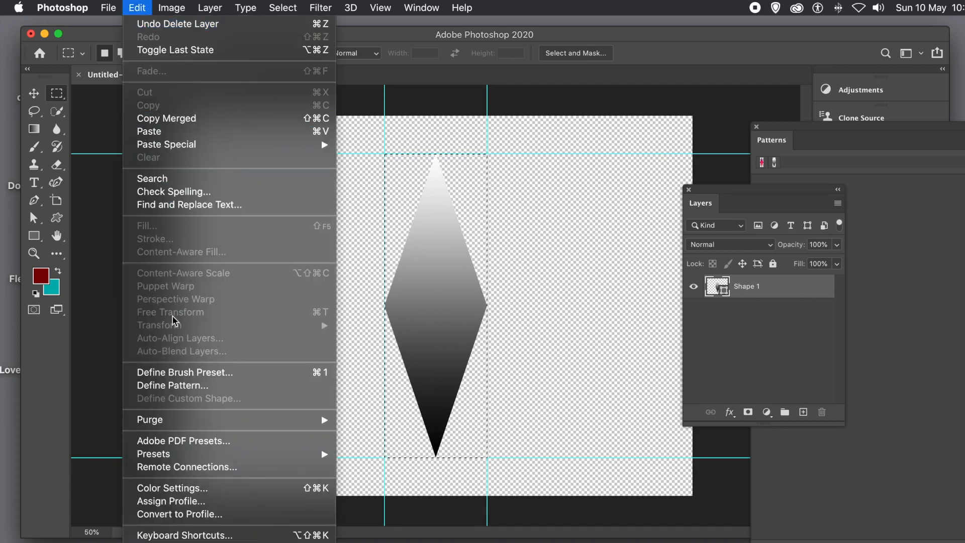
click(183, 385)
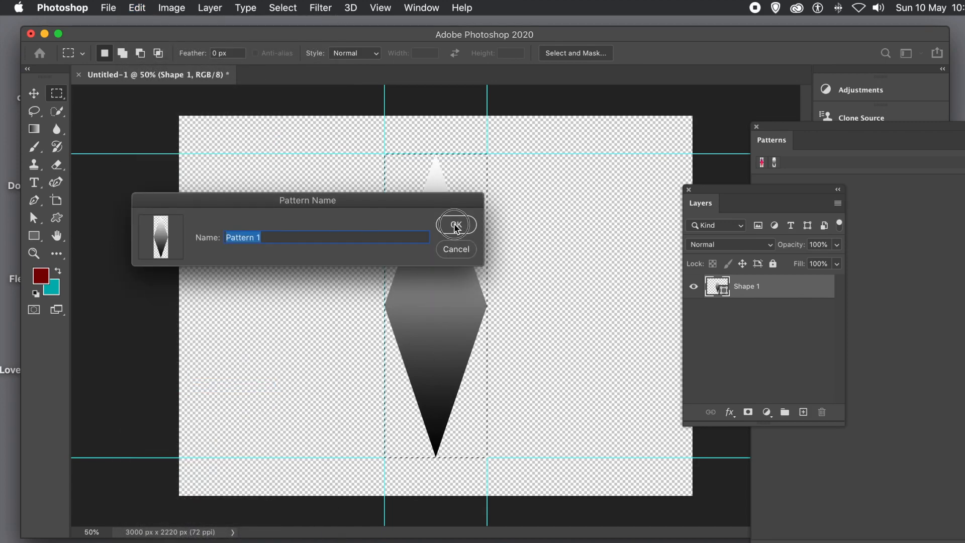
click(455, 226)
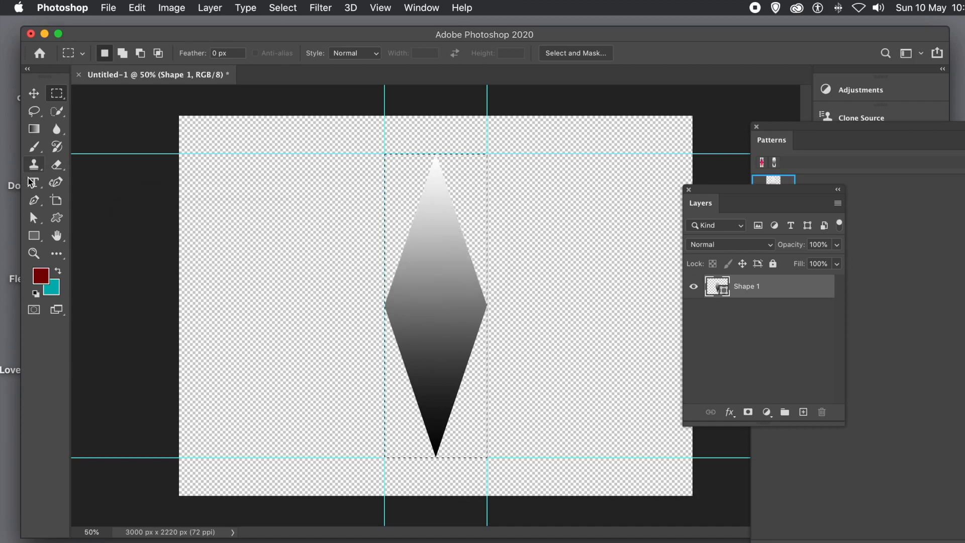
Draw a gradient-filled ellipse about 317 by 570 px in the middle of the diamond.
click(39, 245)
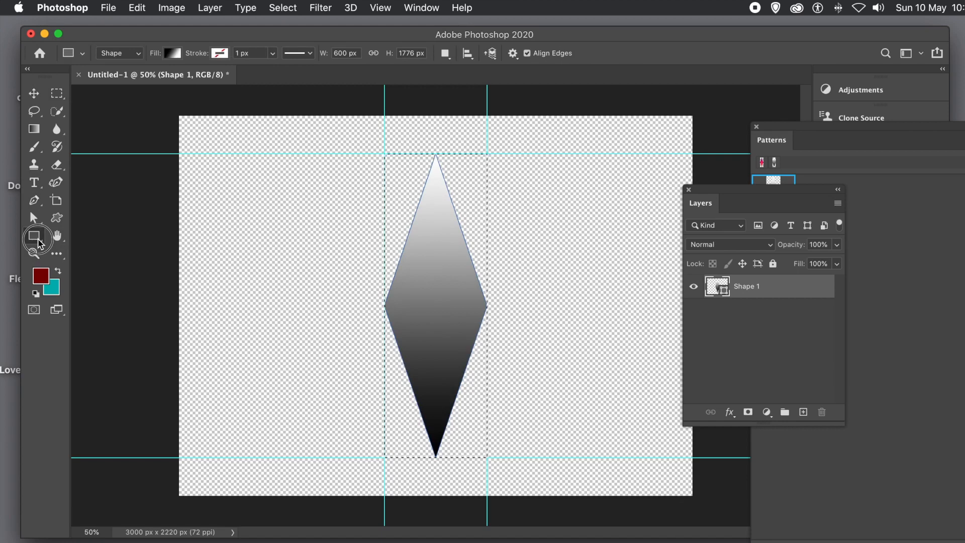
right_click(39, 245)
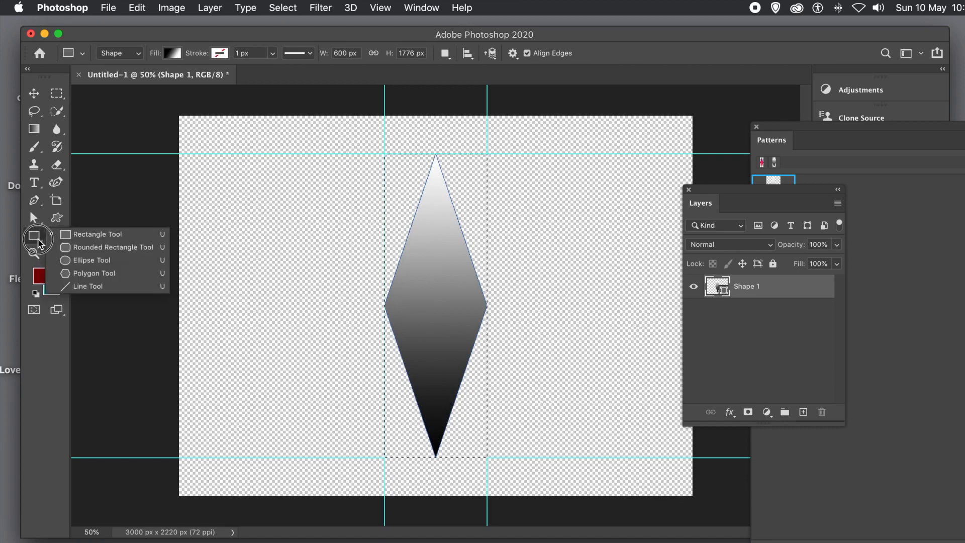
click(83, 261)
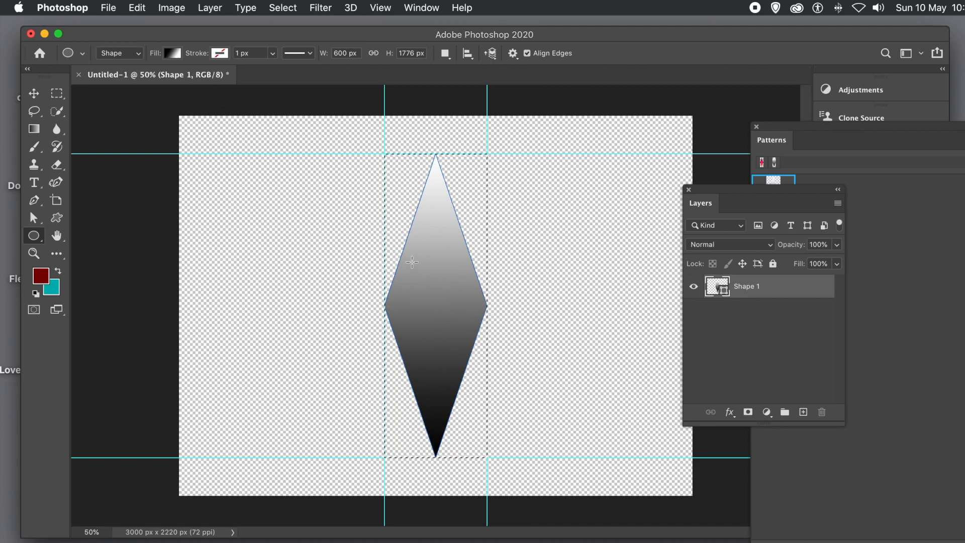
drag(410, 257, 465, 355)
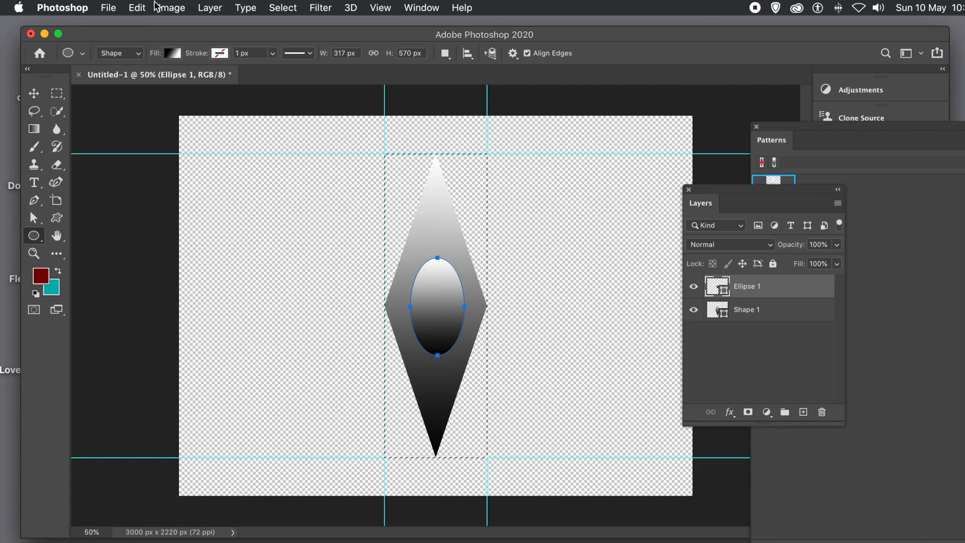
Define the diamond with its centred ellipse as a second pattern under the suggested name.
click(137, 7)
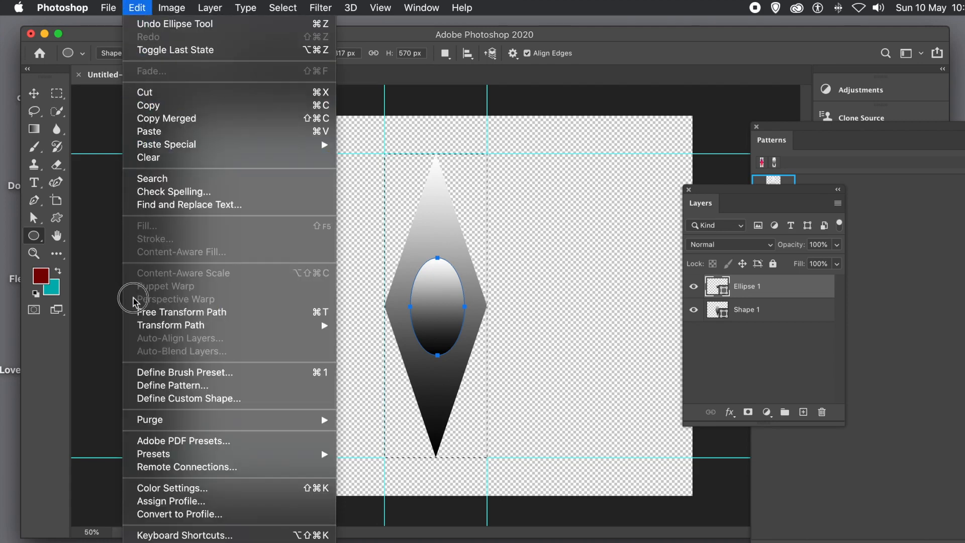
click(183, 390)
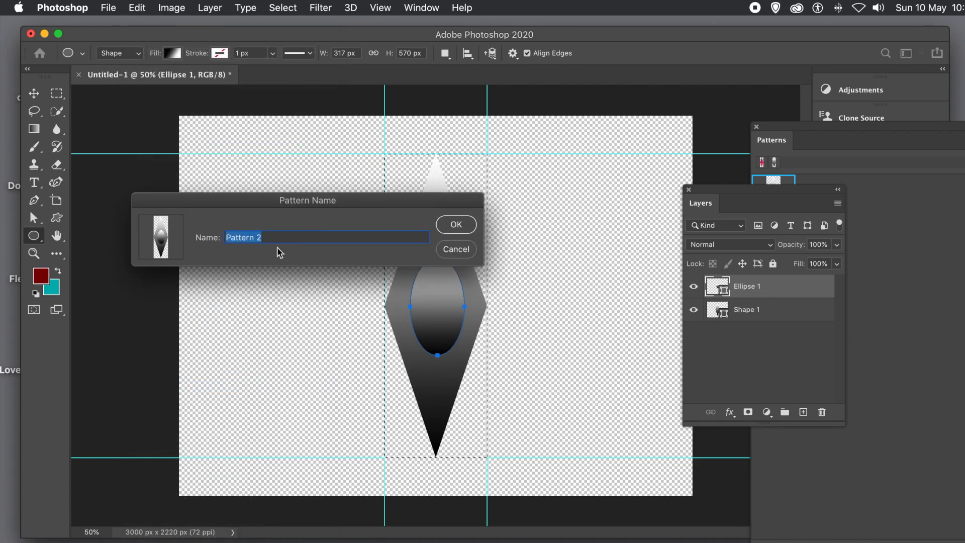
click(456, 225)
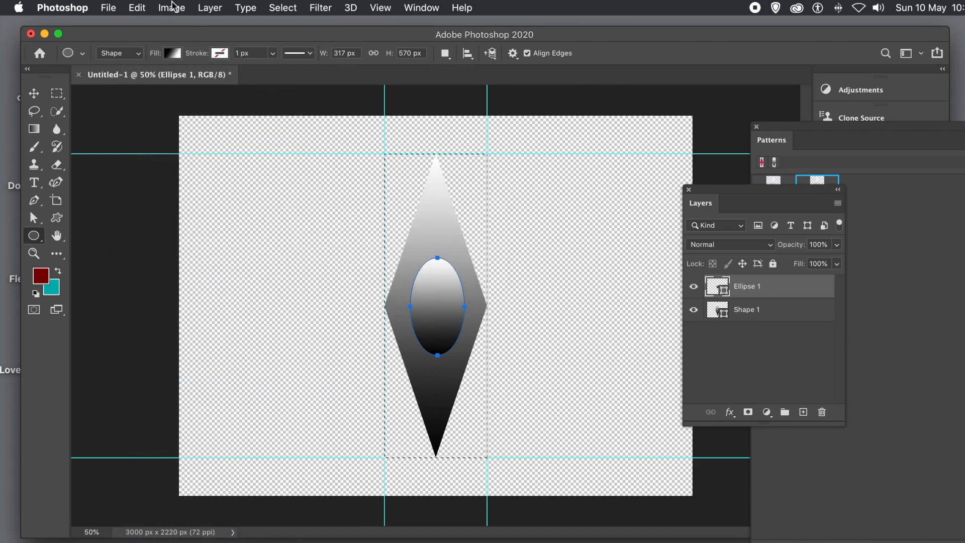
Change the ellipse's gradient fill style to Radial.
click(174, 56)
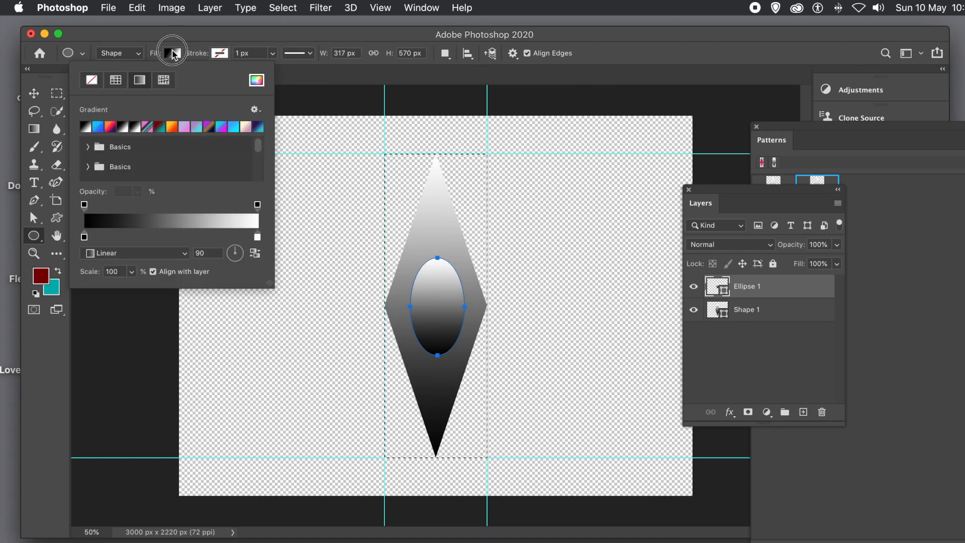
click(120, 257)
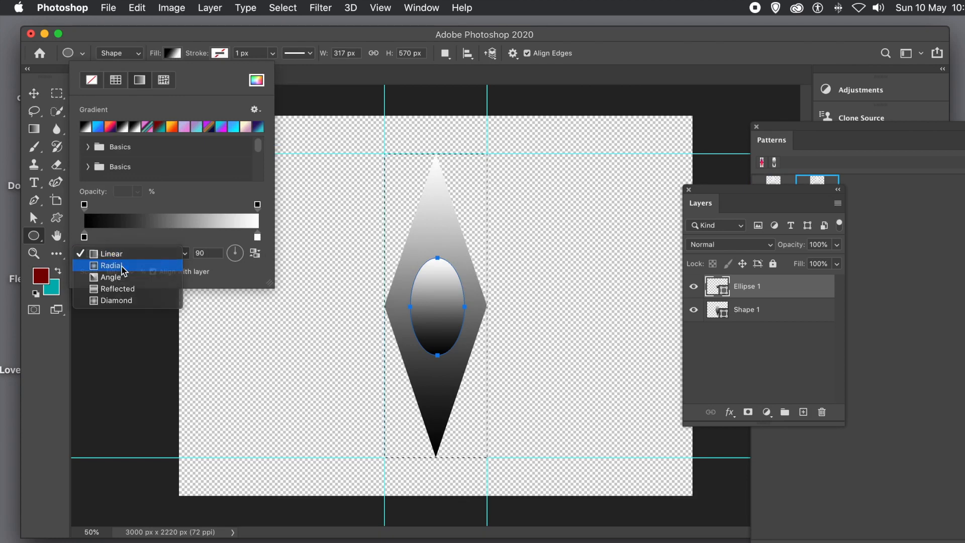
click(122, 266)
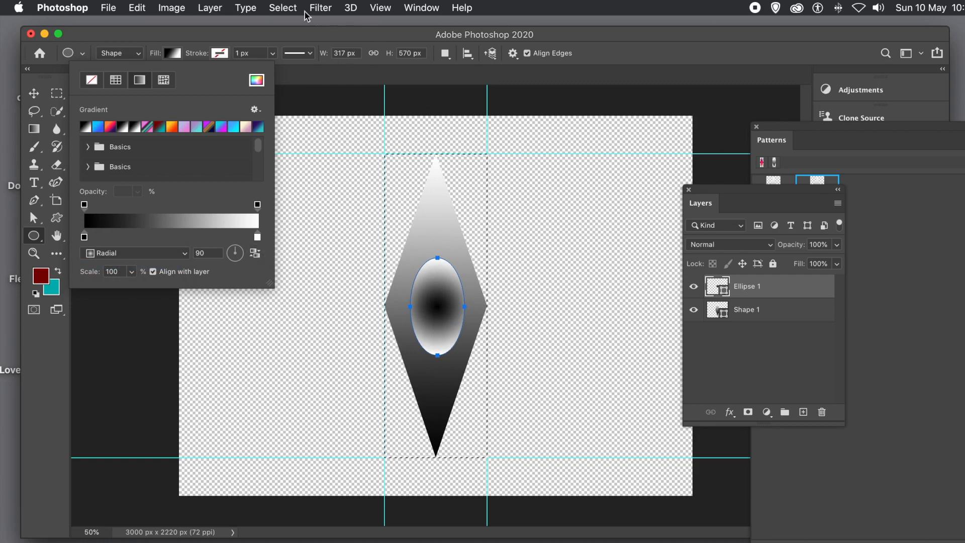
click(280, 25)
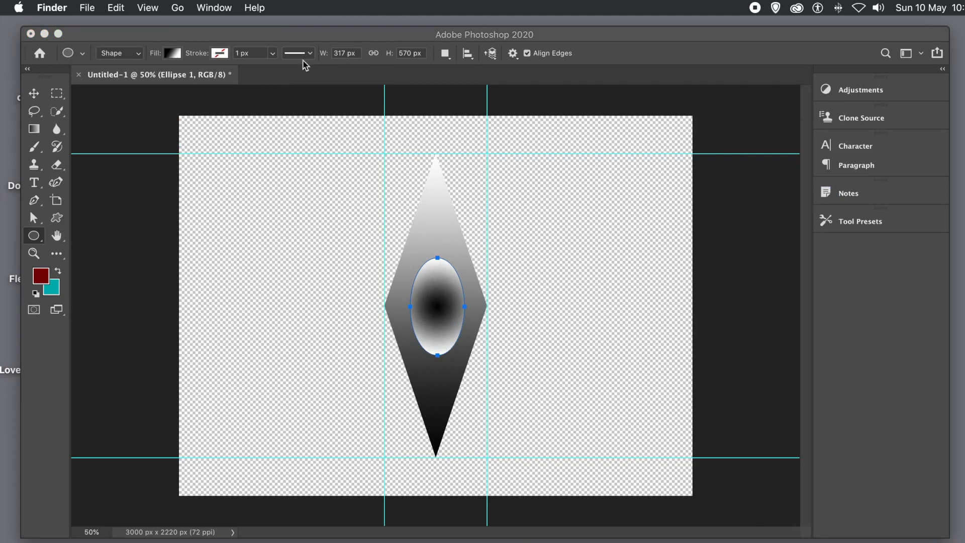
click(231, 34)
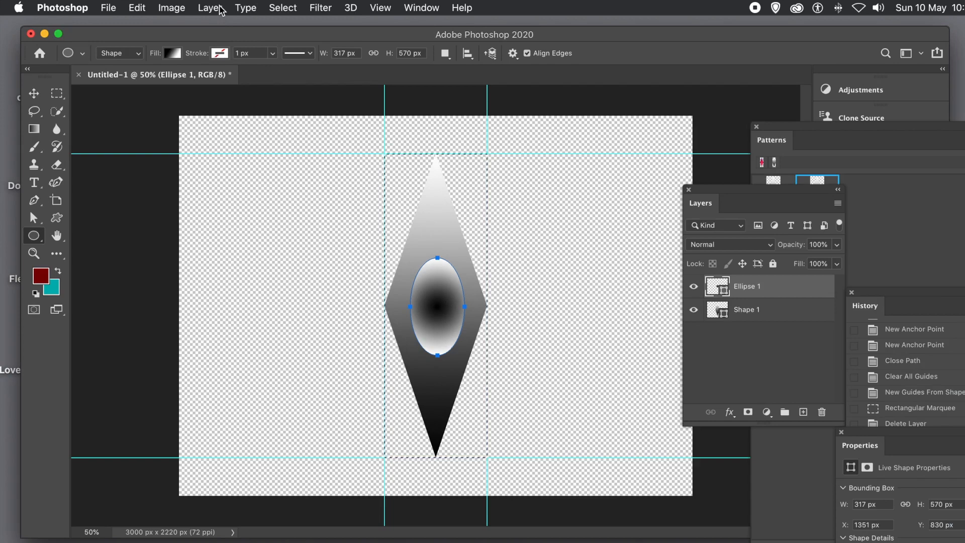
Reverse the ellipse's radial gradient fill and shift its bright centre toward the upper left of the ellipse.
click(220, 7)
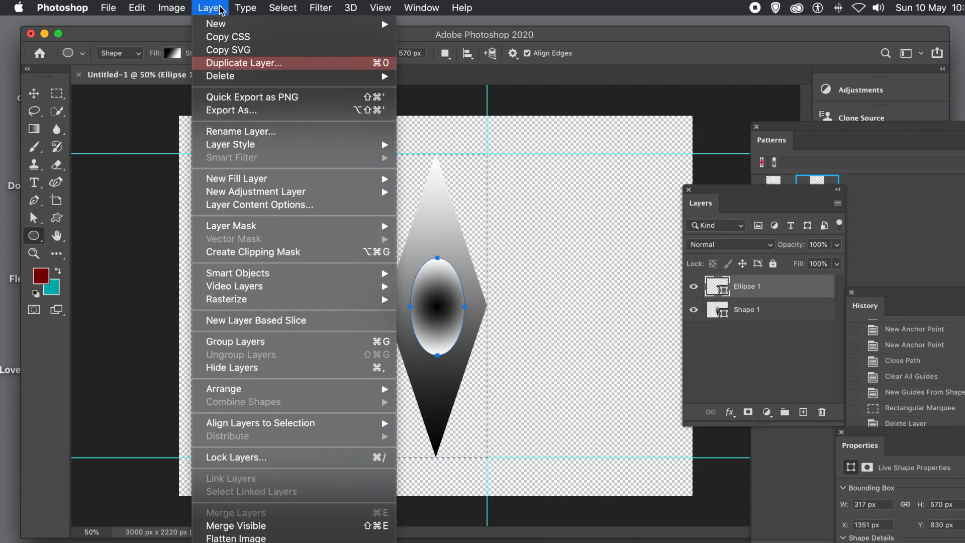
click(257, 205)
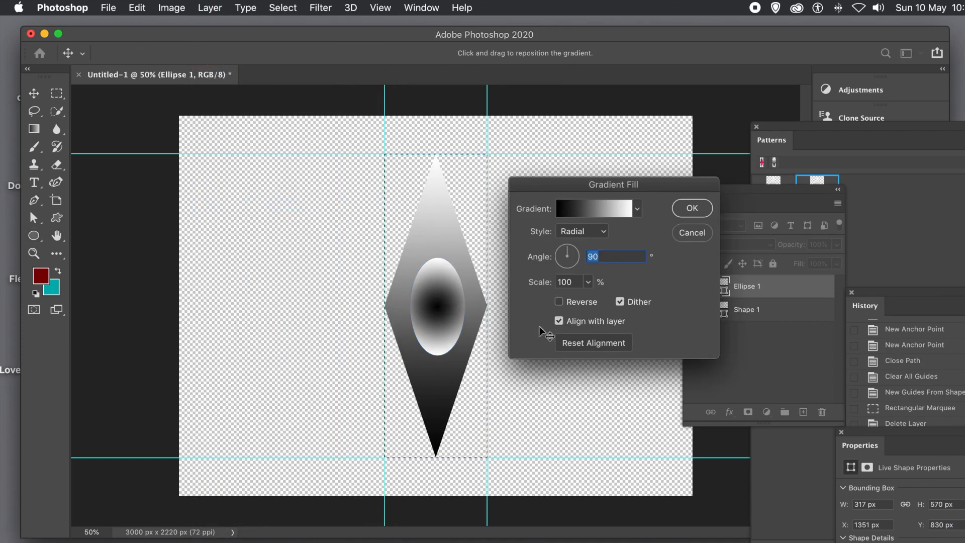
click(559, 304)
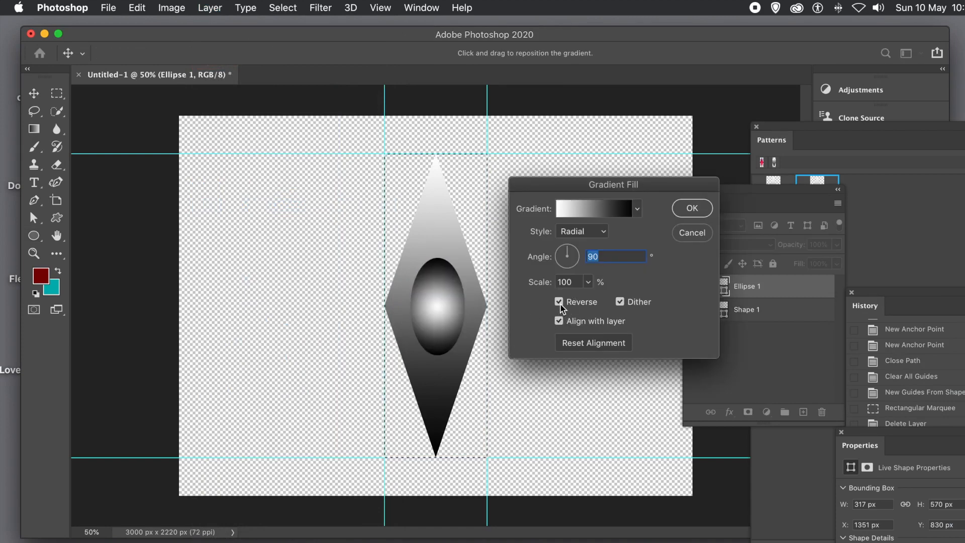
drag(445, 292, 425, 284)
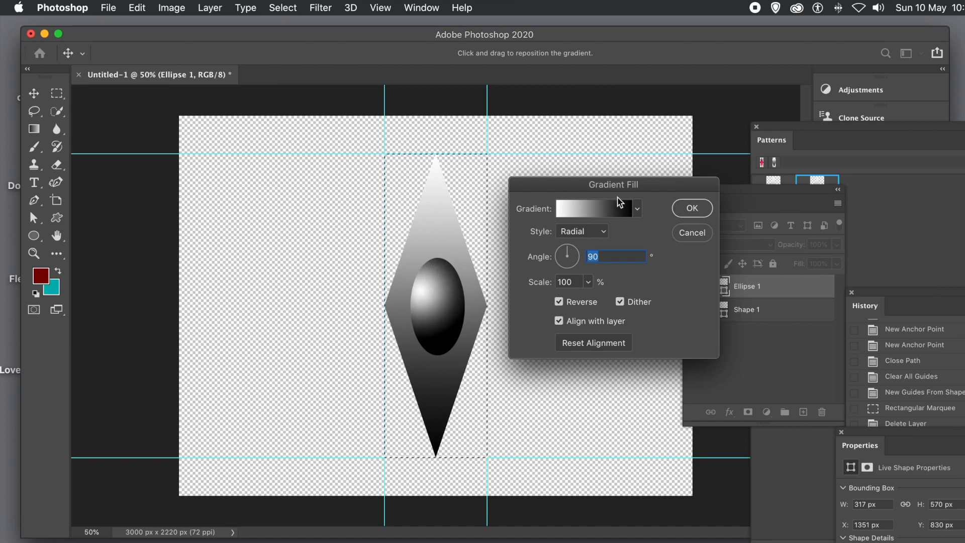
click(692, 208)
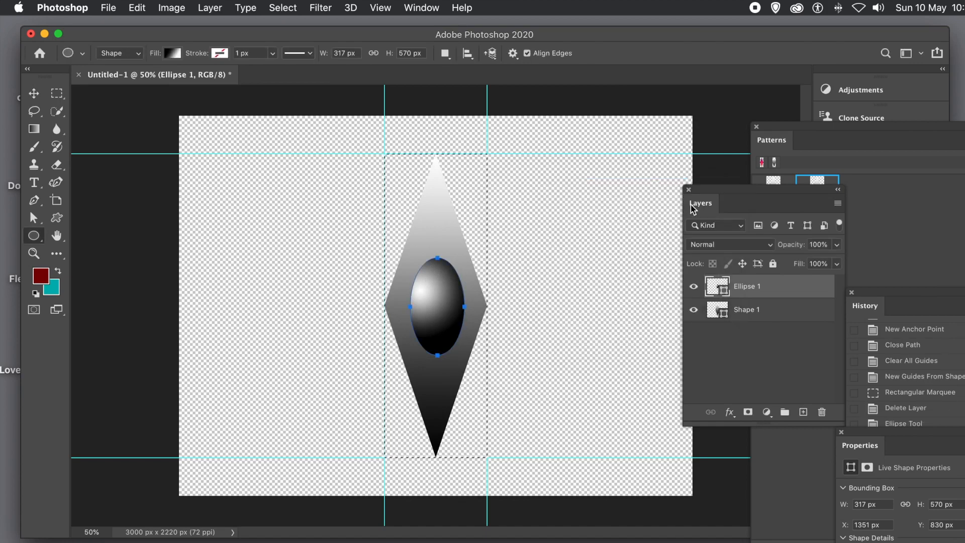
Define the diamond with its reversed-gradient ellipse as a third pattern named Pattern 3, and bring the saved patterns into full view.
click(145, 9)
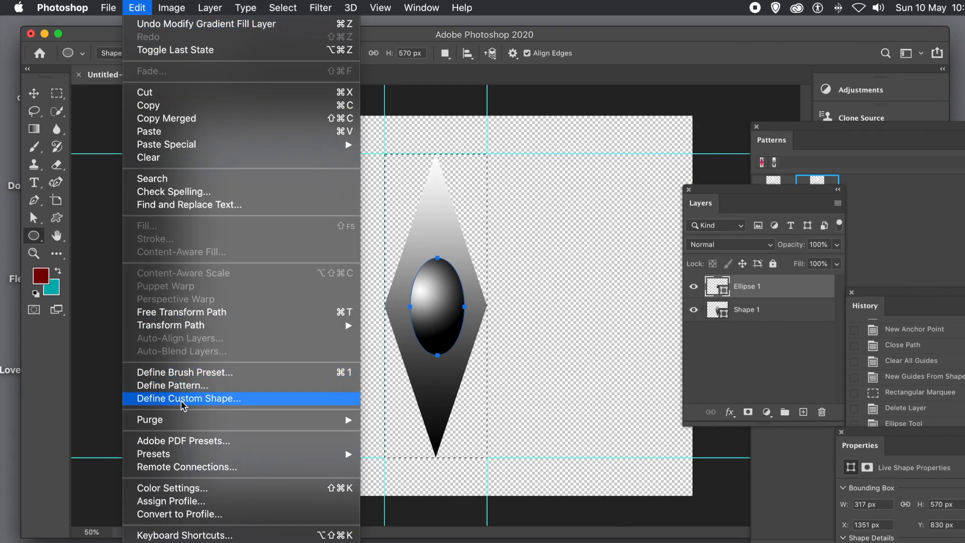
click(183, 385)
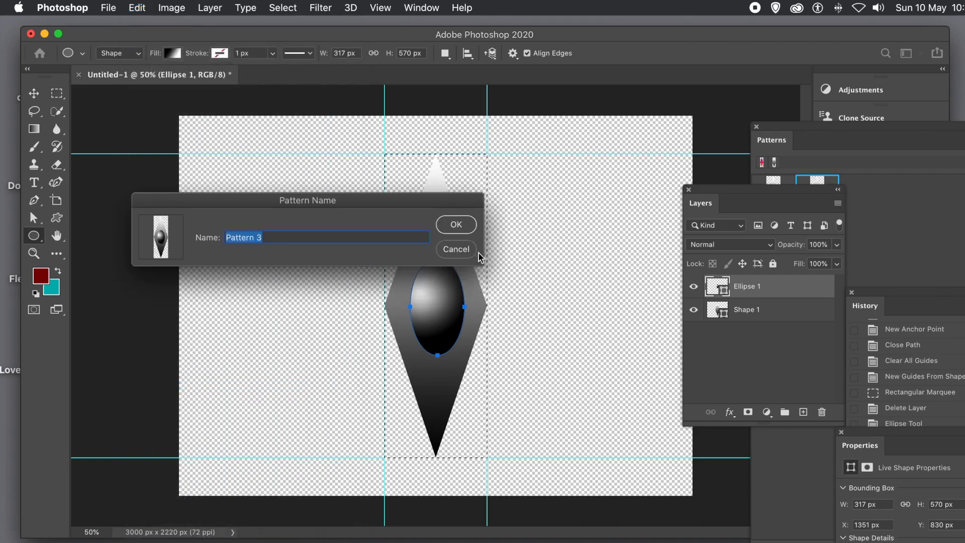
click(454, 227)
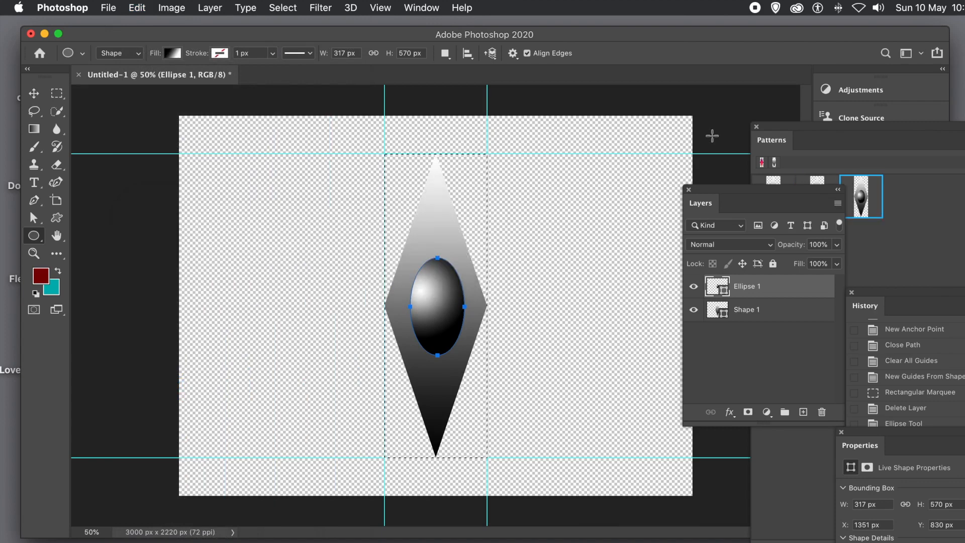
drag(781, 133, 565, 131)
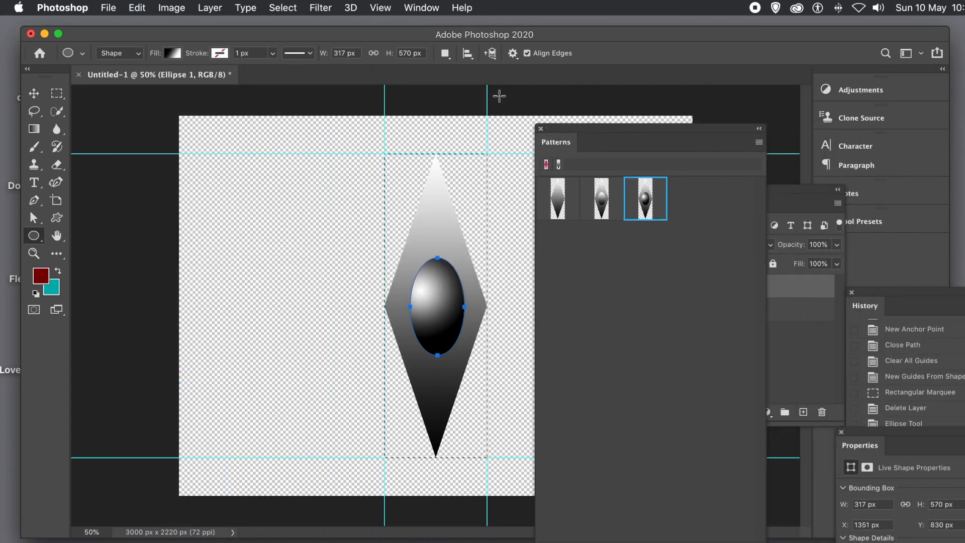
Clear the Patterns panel from the canvas and revert the document to its initial Untitled-1 history state.
click(412, 8)
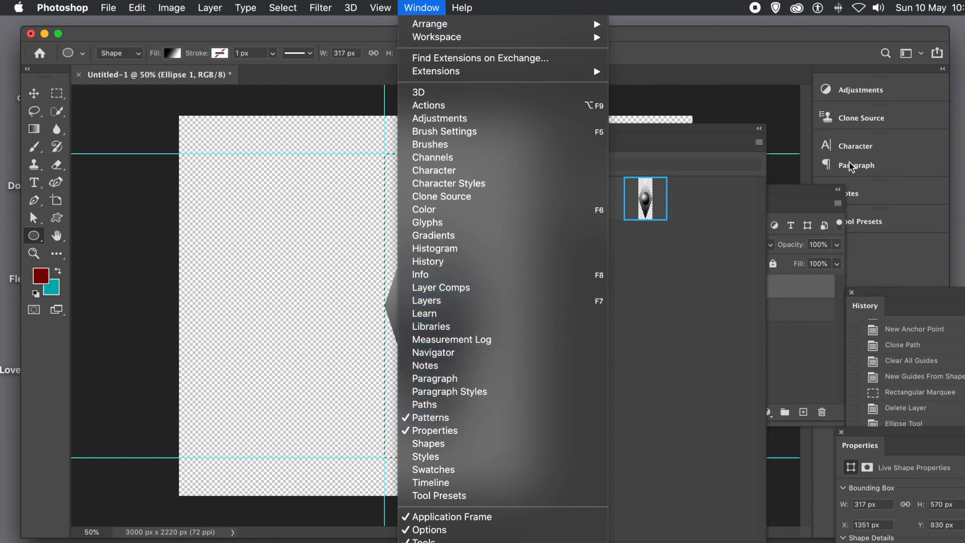
click(627, 131)
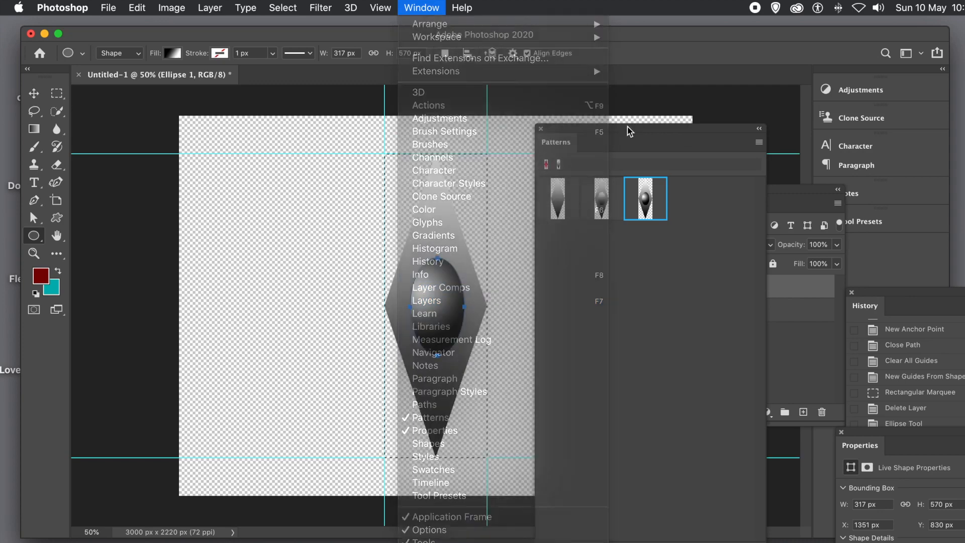
drag(610, 133, 824, 138)
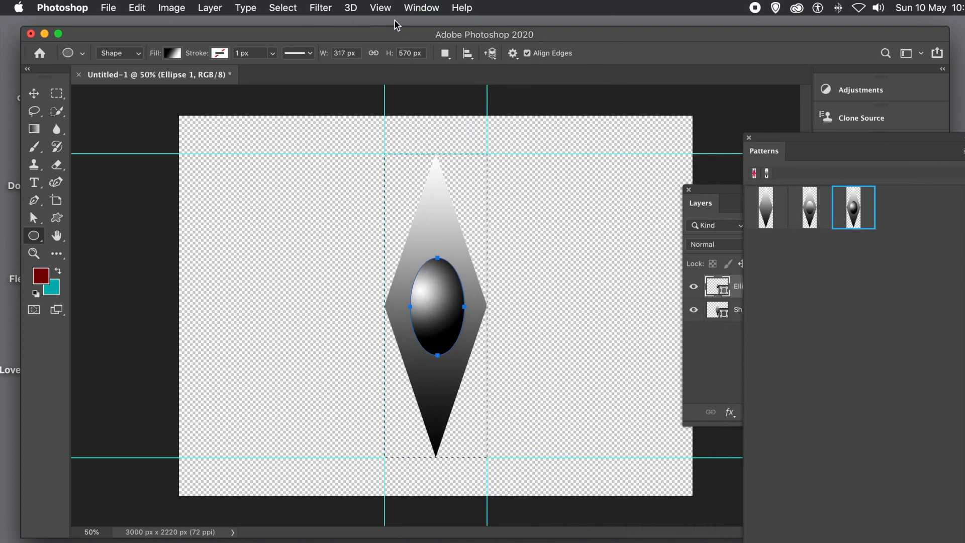
click(428, 9)
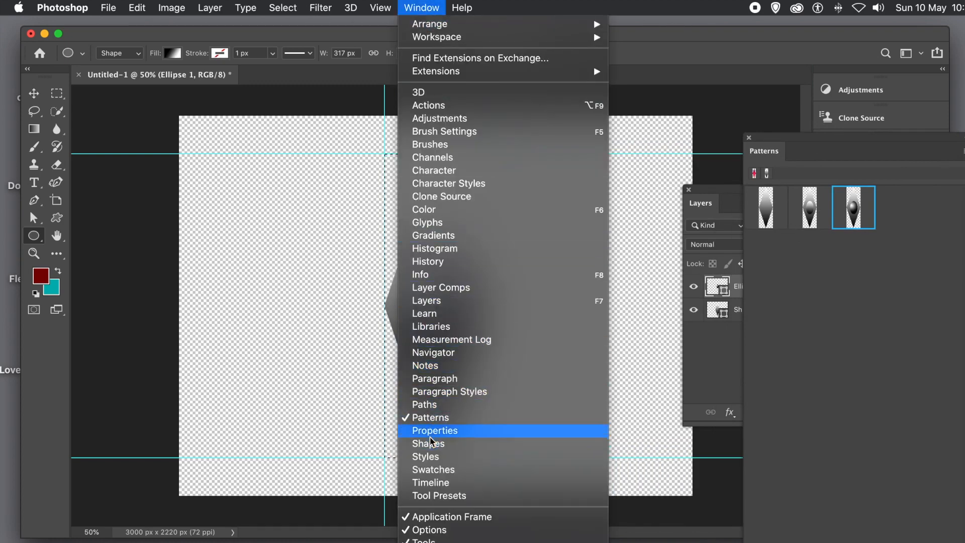
click(449, 267)
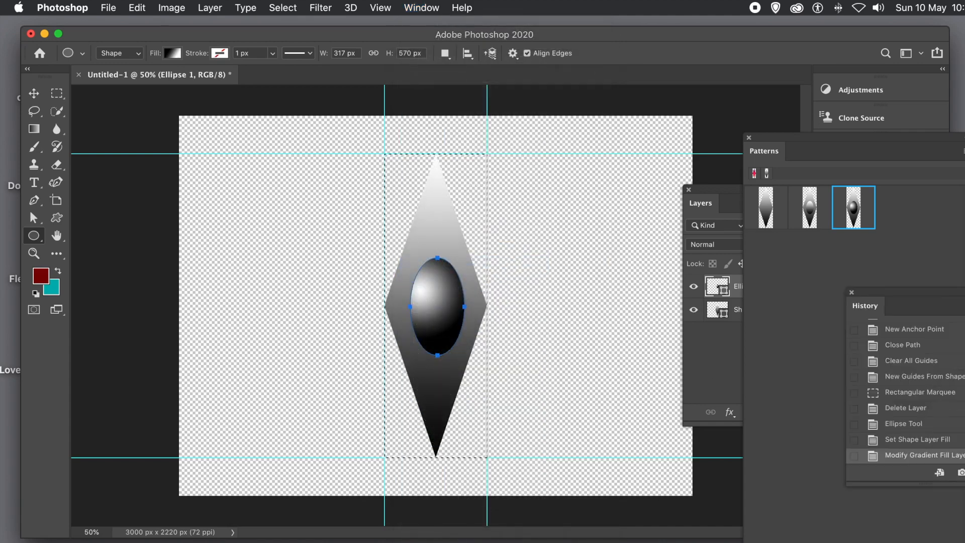
scroll(915, 330, up, 5)
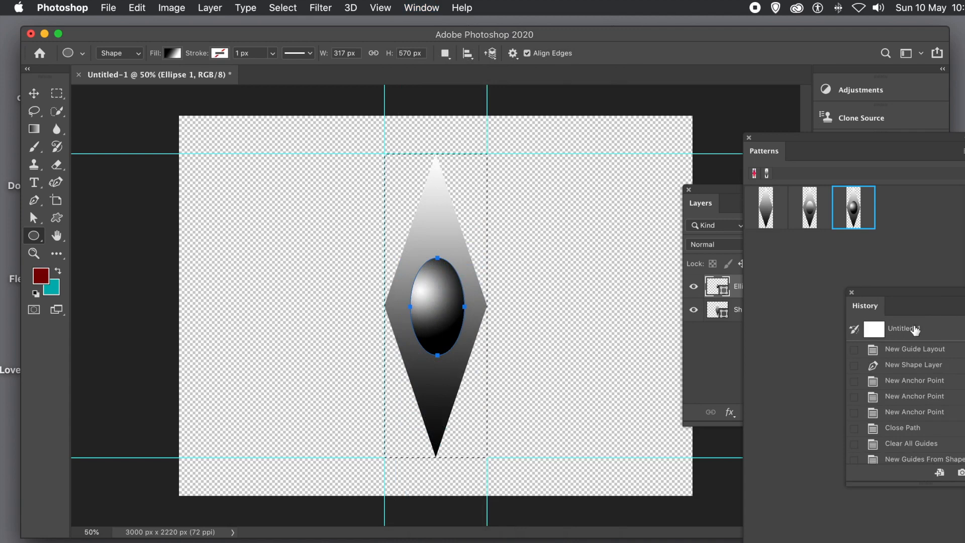
click(915, 329)
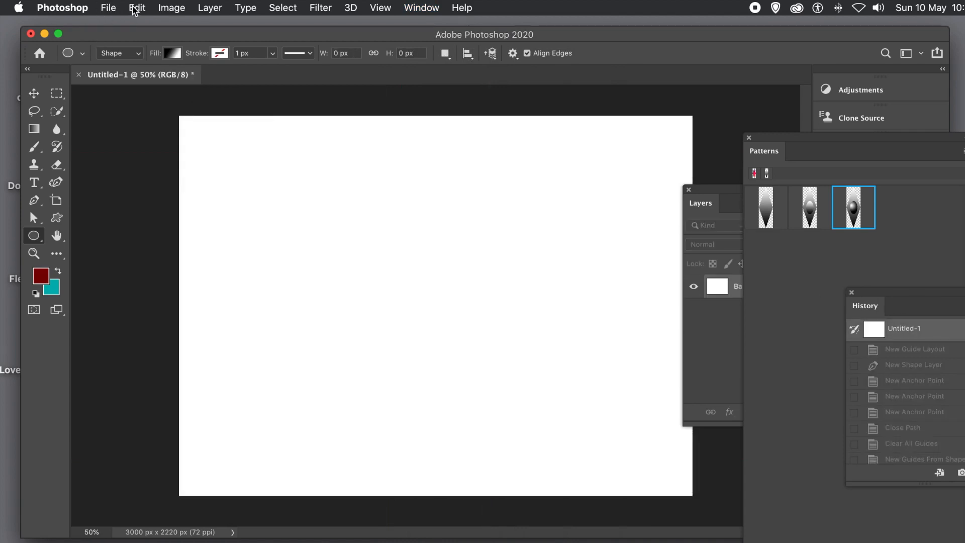
Add a new empty layer above the background, keeping the suggested name.
click(204, 8)
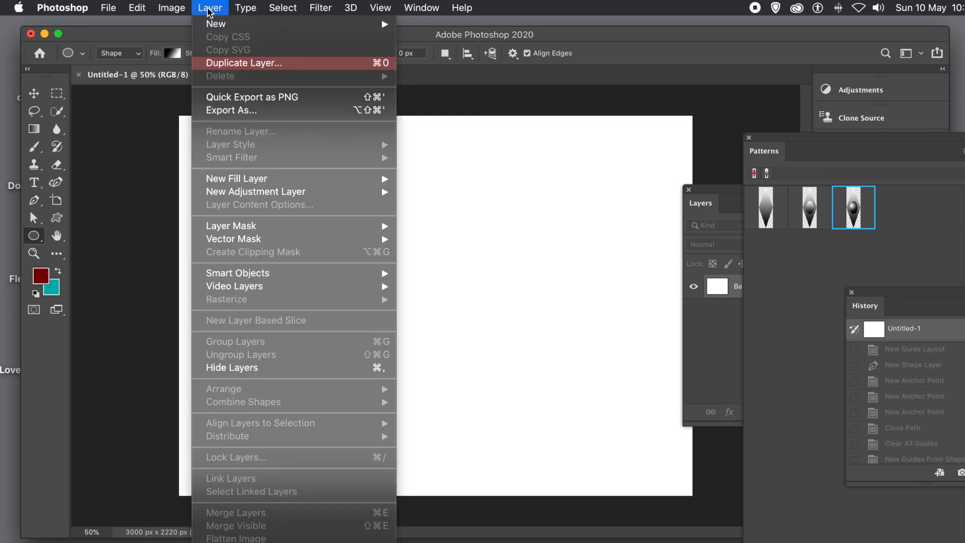
mouse_move(214, 25)
click(427, 28)
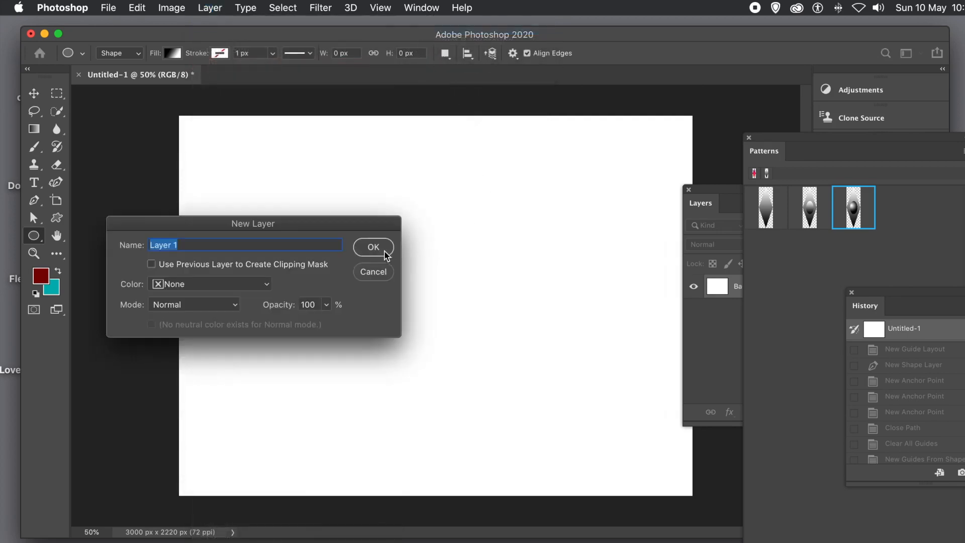
click(374, 248)
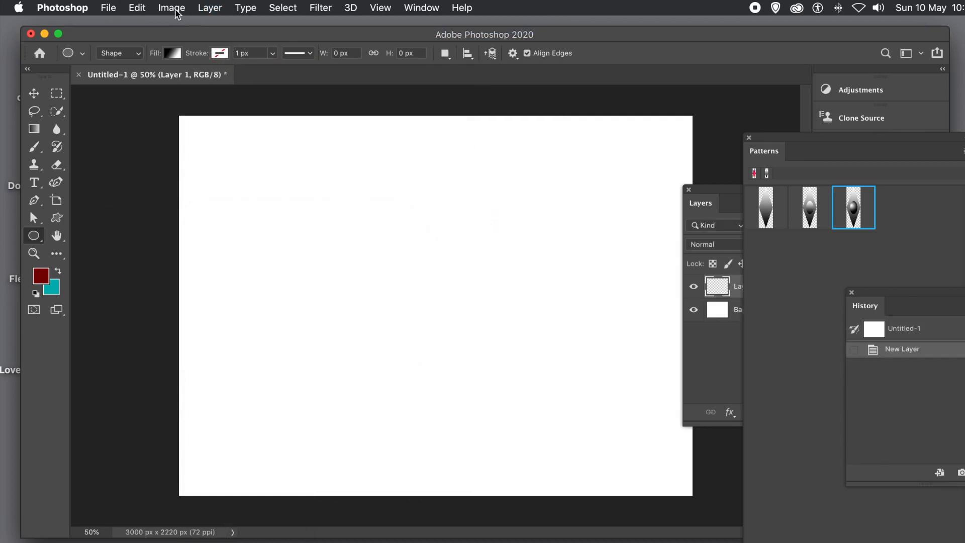
Set up a Fill for the new layer with Pattern contents, using the third diamond pattern with the off-centre ellipse highlight.
click(137, 7)
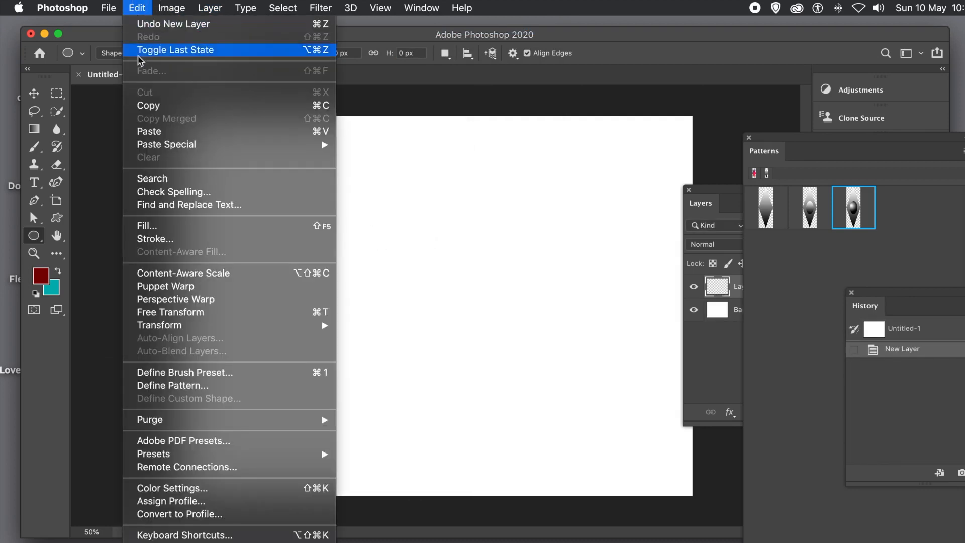
click(146, 229)
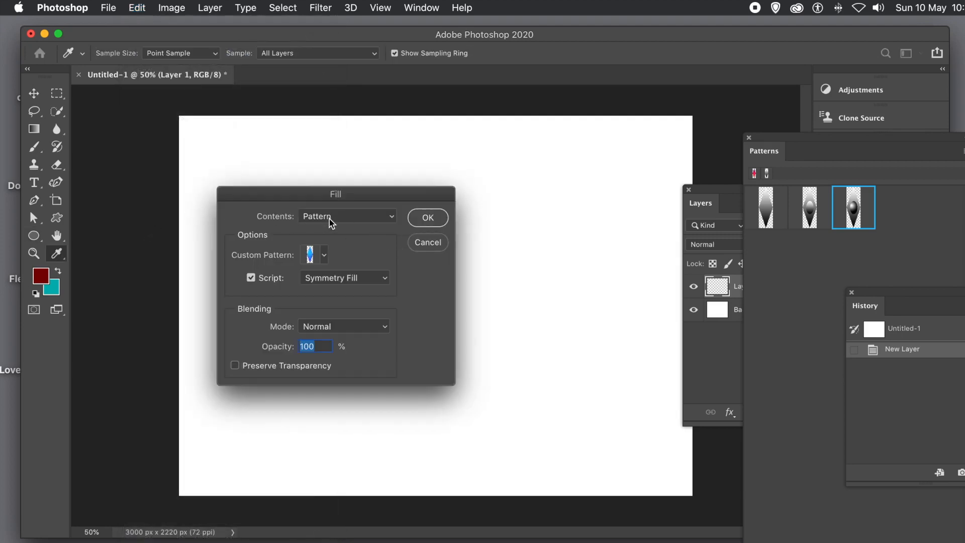
click(330, 219)
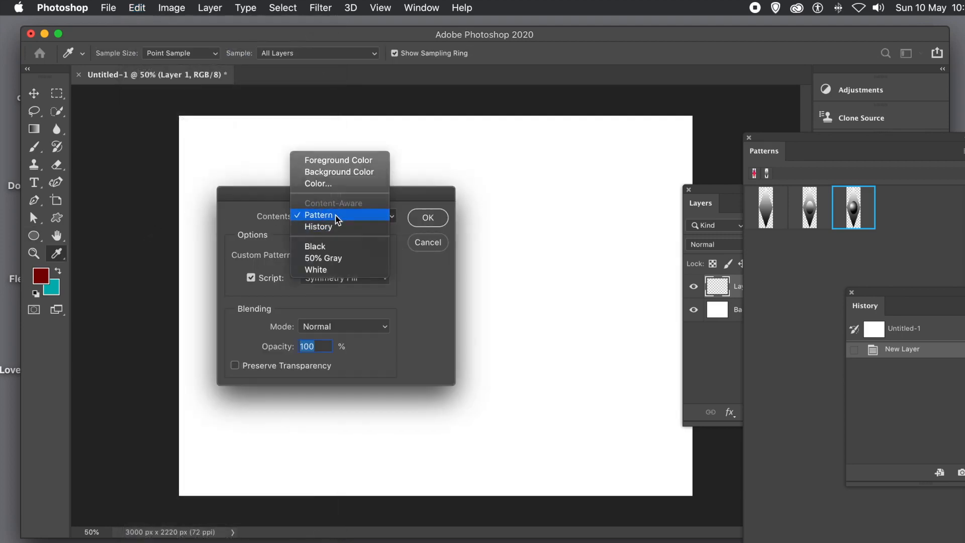
click(337, 220)
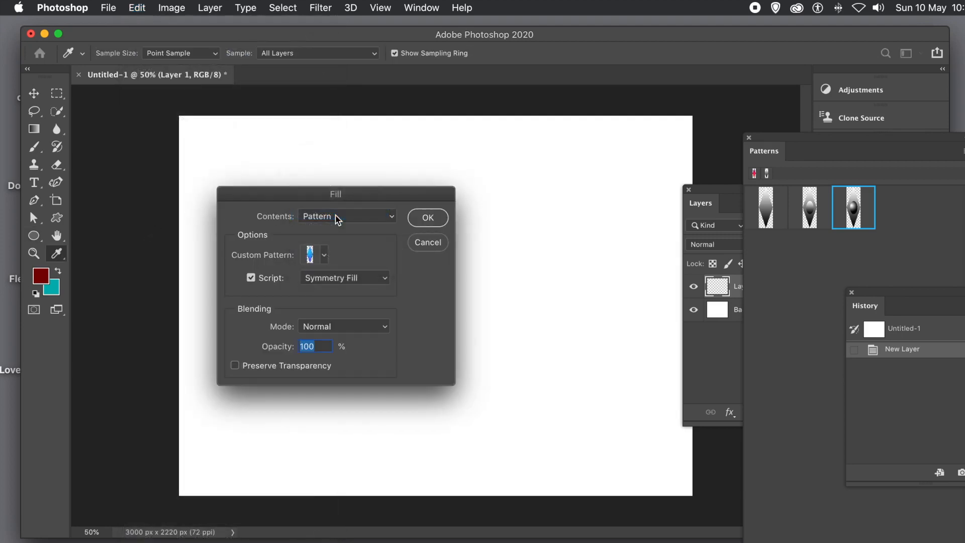
click(324, 258)
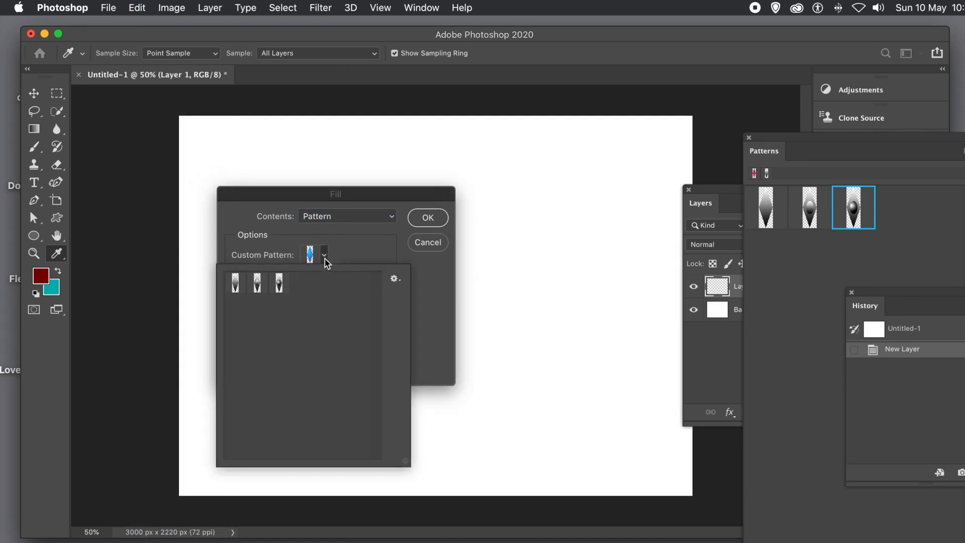
click(279, 284)
click(420, 327)
Keep the scripted fill enabled, switch its script to Random Fill, and proceed to the script's settings.
click(255, 279)
click(251, 280)
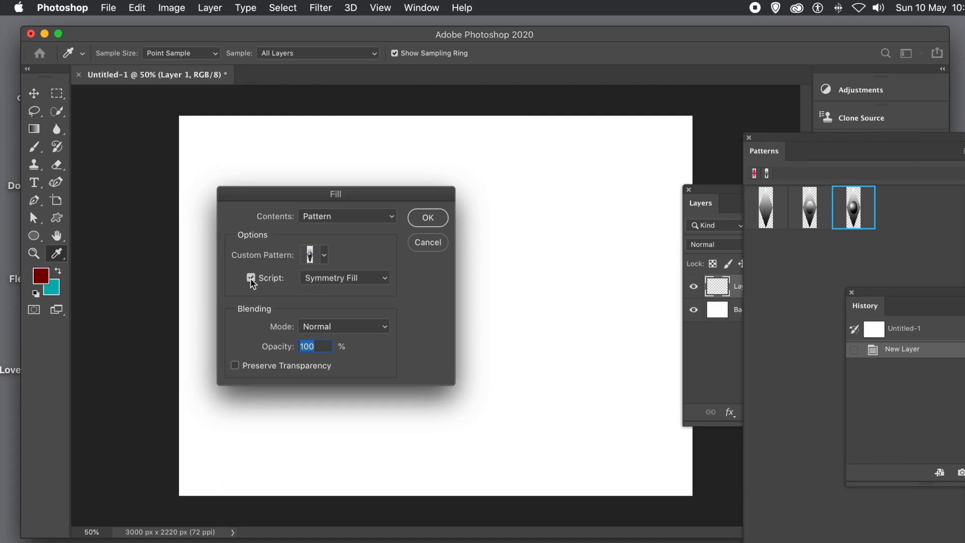
click(342, 281)
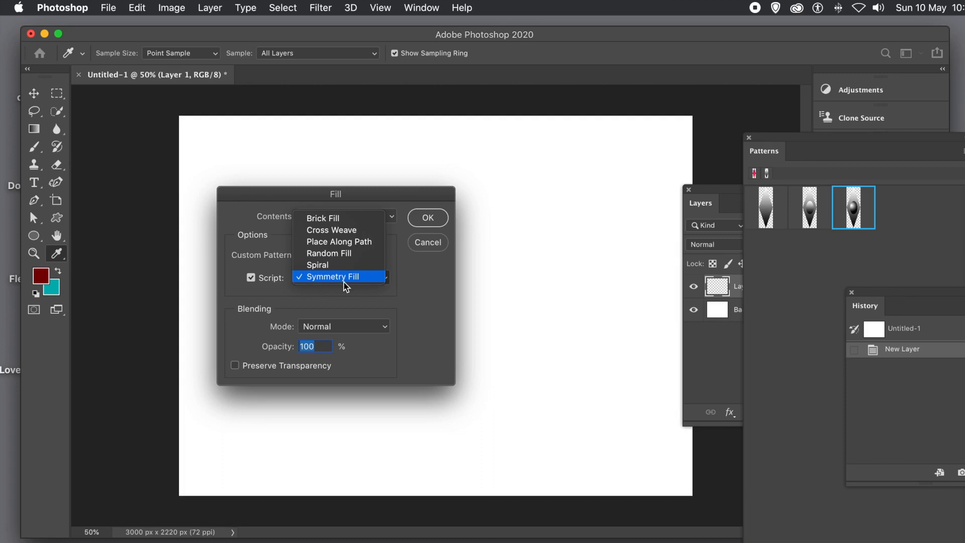
click(345, 282)
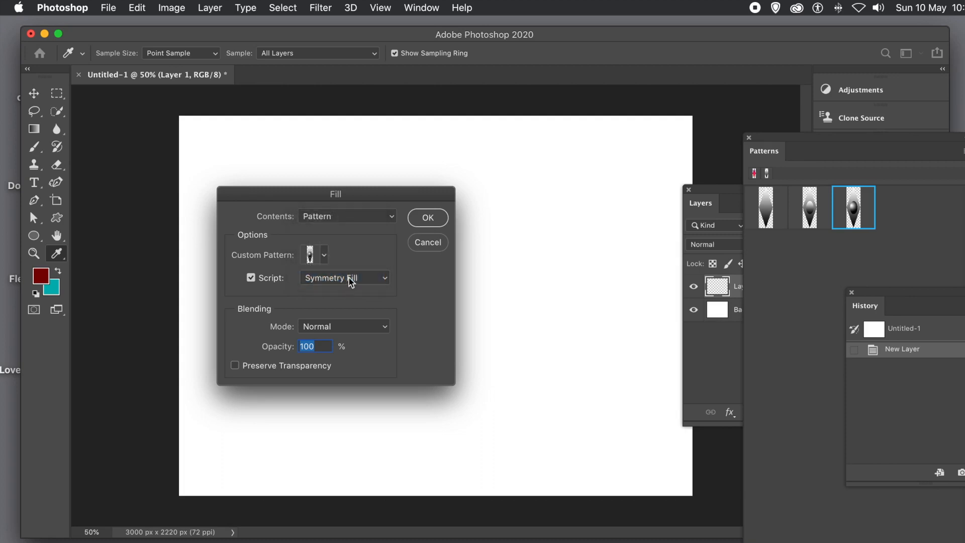
click(314, 280)
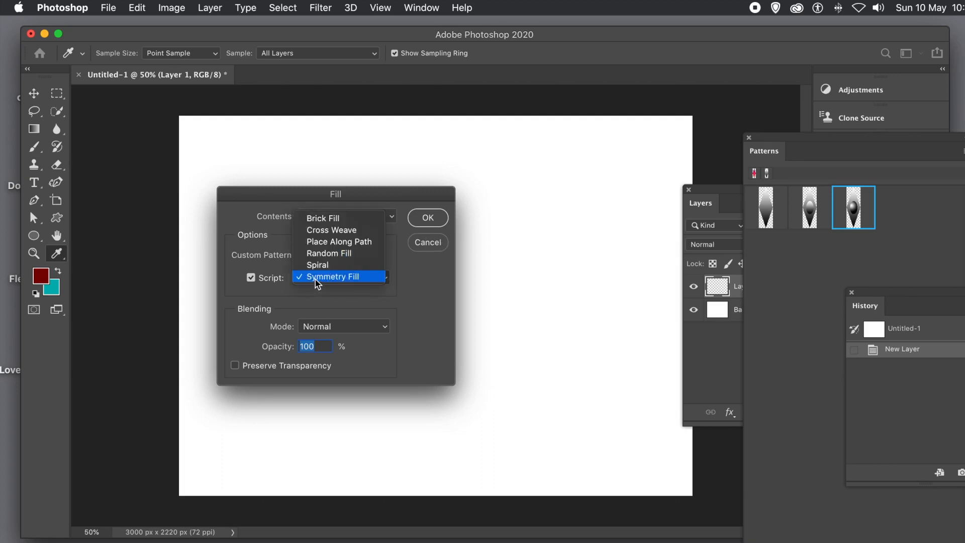
click(346, 253)
click(426, 219)
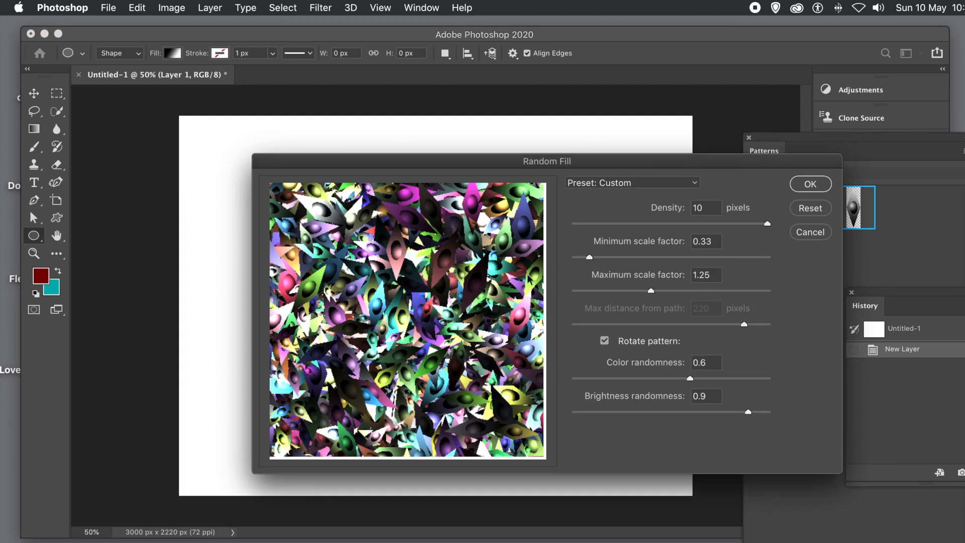
Set both the color randomness and the brightness randomness of the Random Fill to 0.
drag(638, 171, 487, 162)
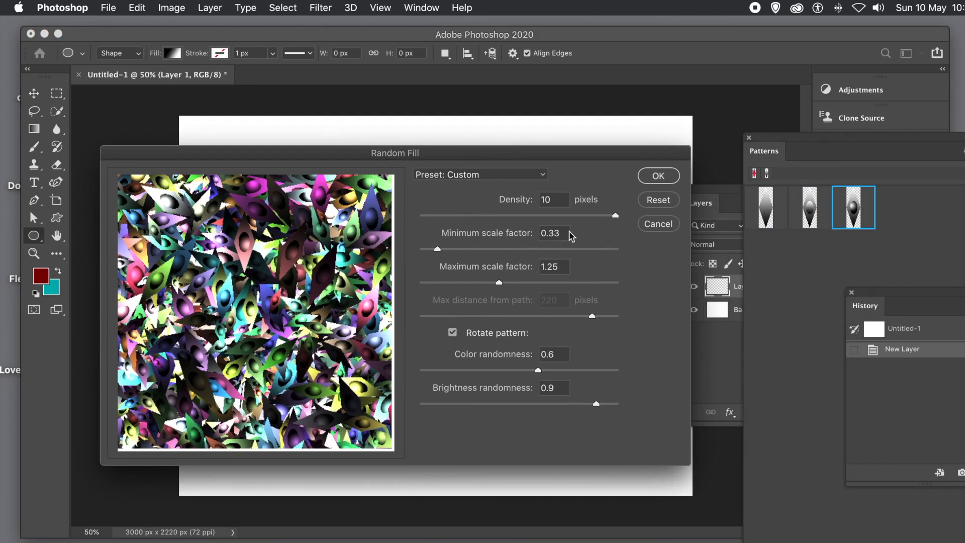
drag(478, 371, 401, 371)
drag(535, 403, 387, 405)
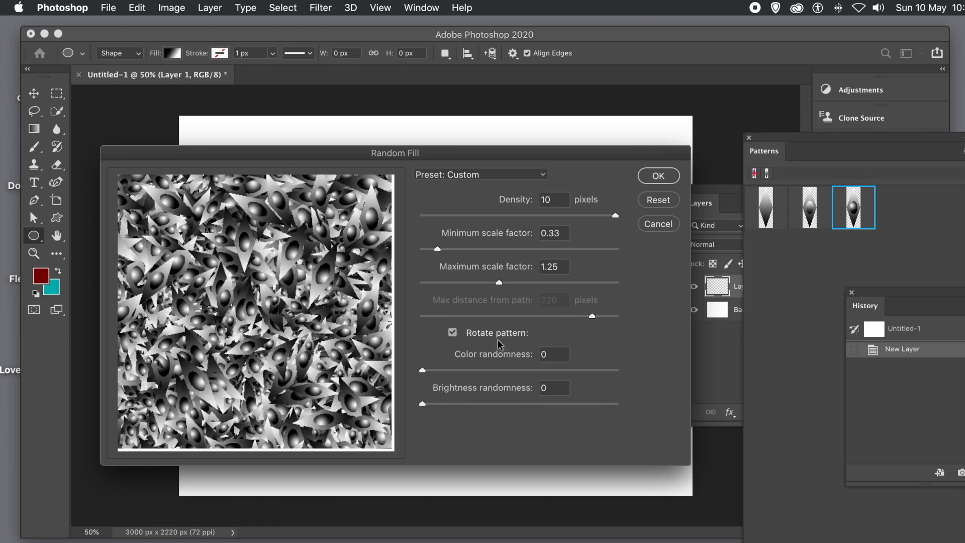
Keep pattern rotation enabled, reduce the maximum scale factor to 0.79, and apply the random fill to the layer.
click(453, 334)
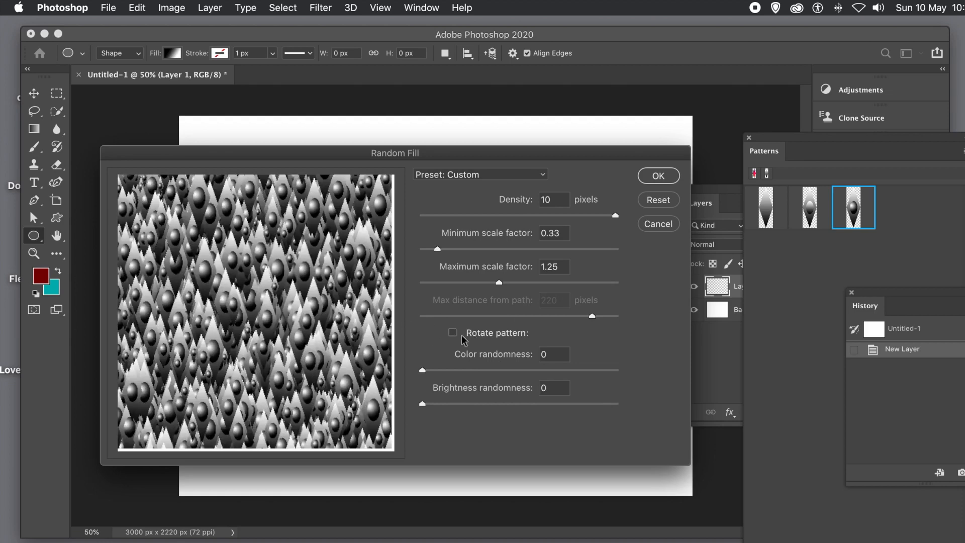
click(453, 333)
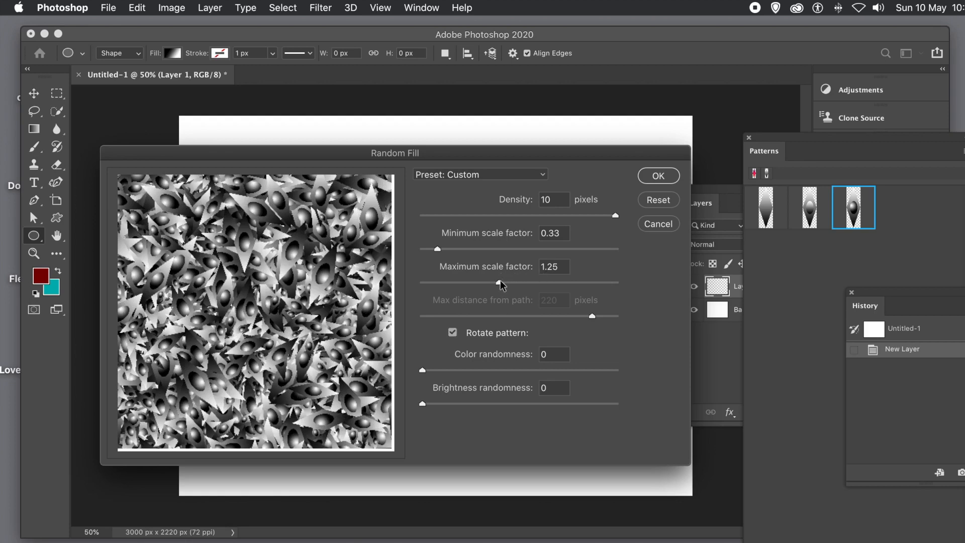
drag(499, 282, 470, 281)
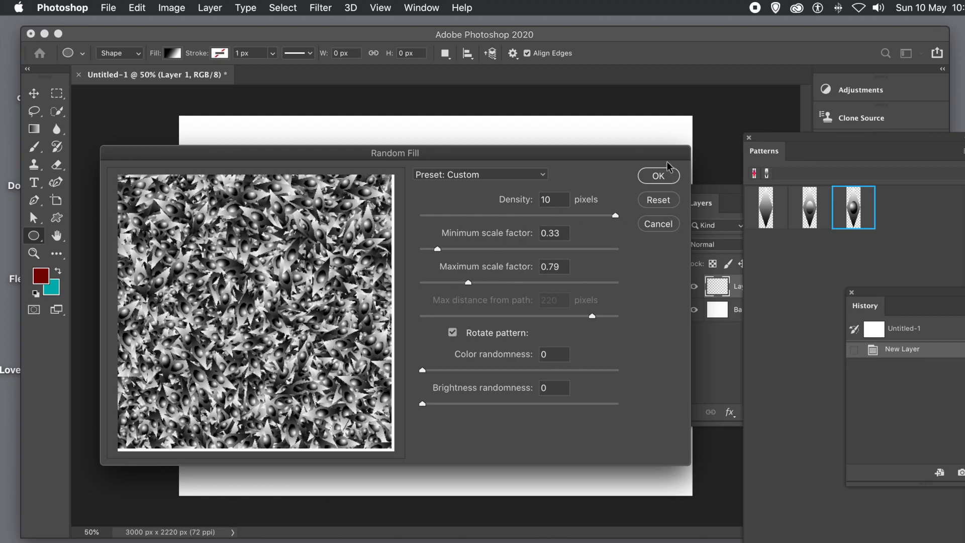
click(656, 176)
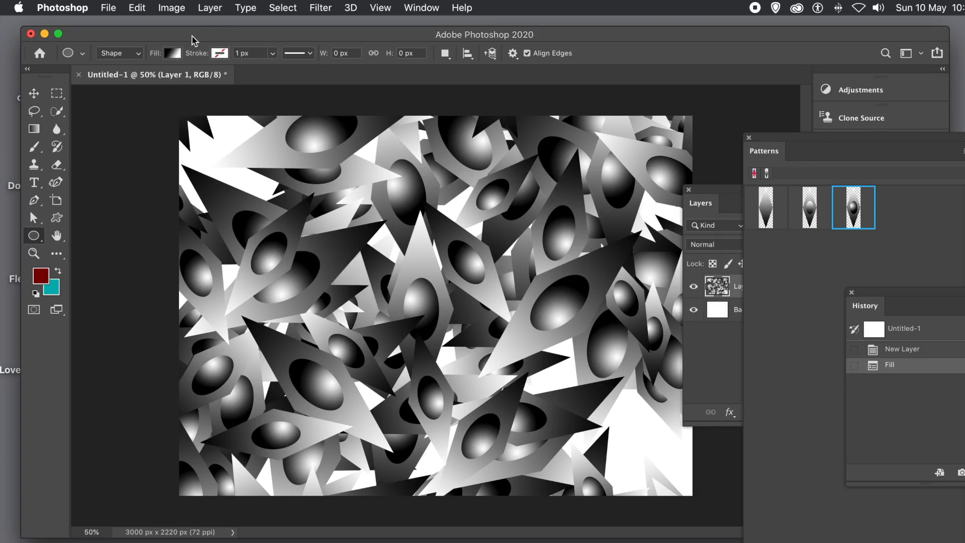
Apply the scripted Random Fill to the layer a second time, keeping the same pattern and fill settings.
click(132, 7)
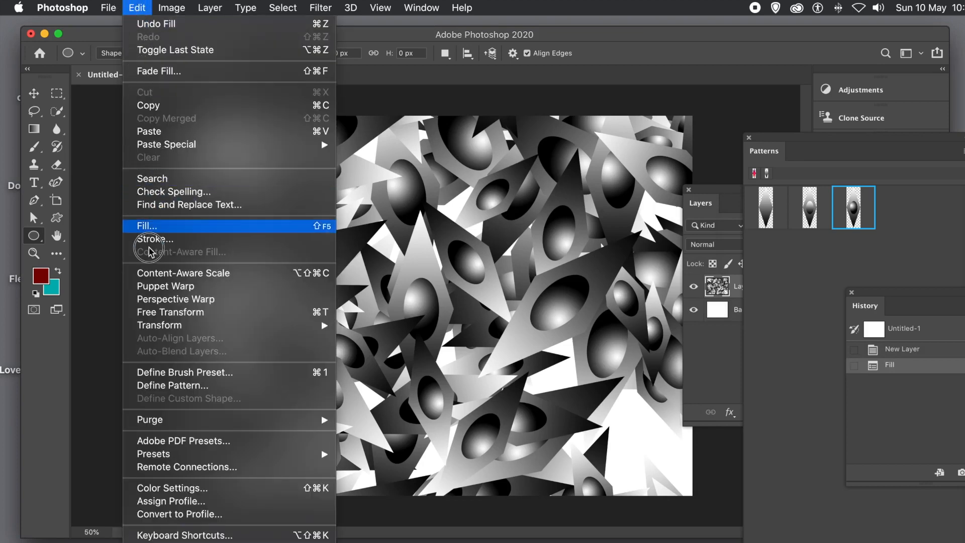
click(162, 232)
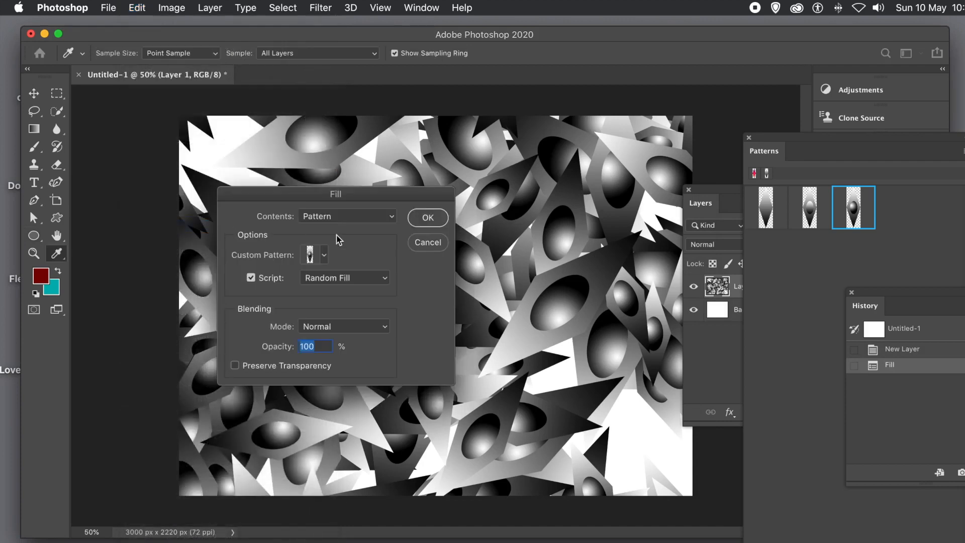
click(425, 217)
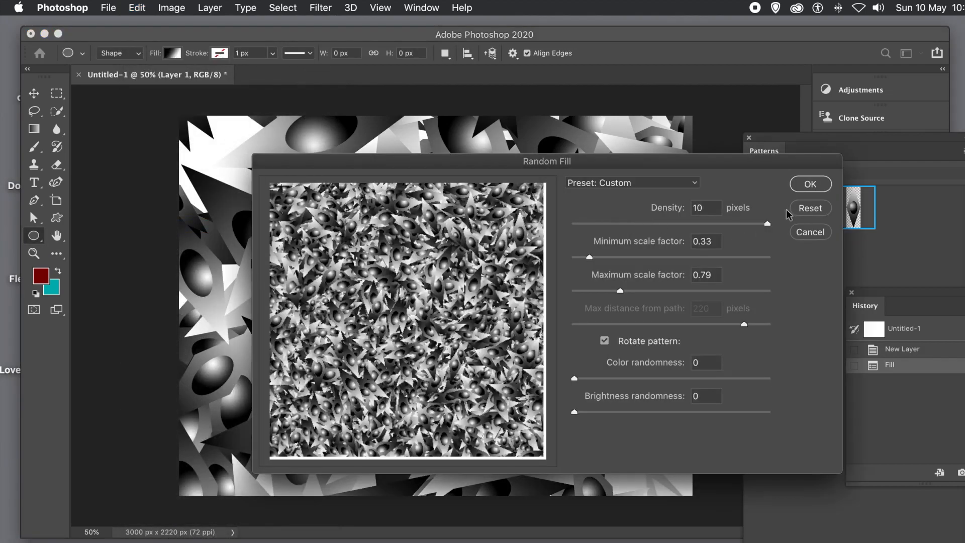
click(810, 185)
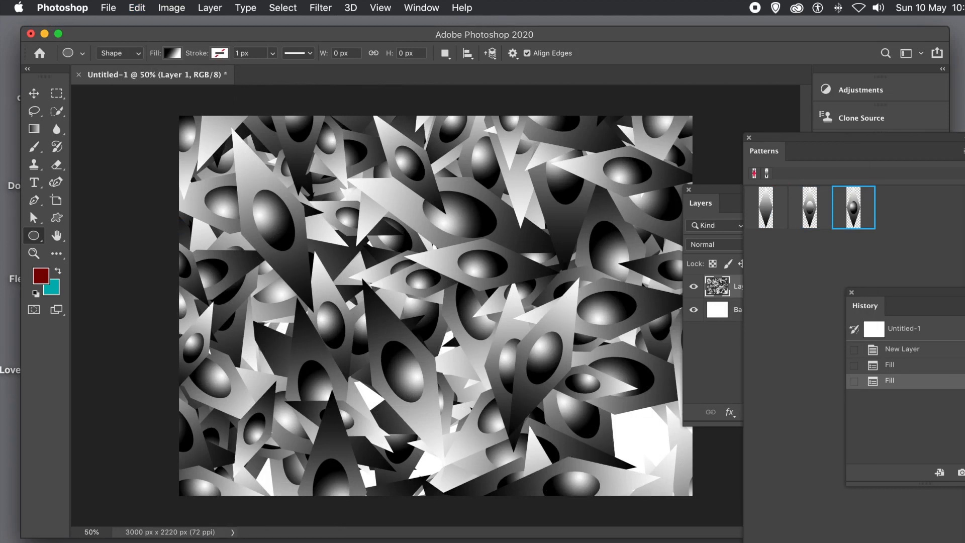
Revert the document to its New Layer state and random-fill the layer with the plain diamond pattern, keeping the script's settings.
click(906, 351)
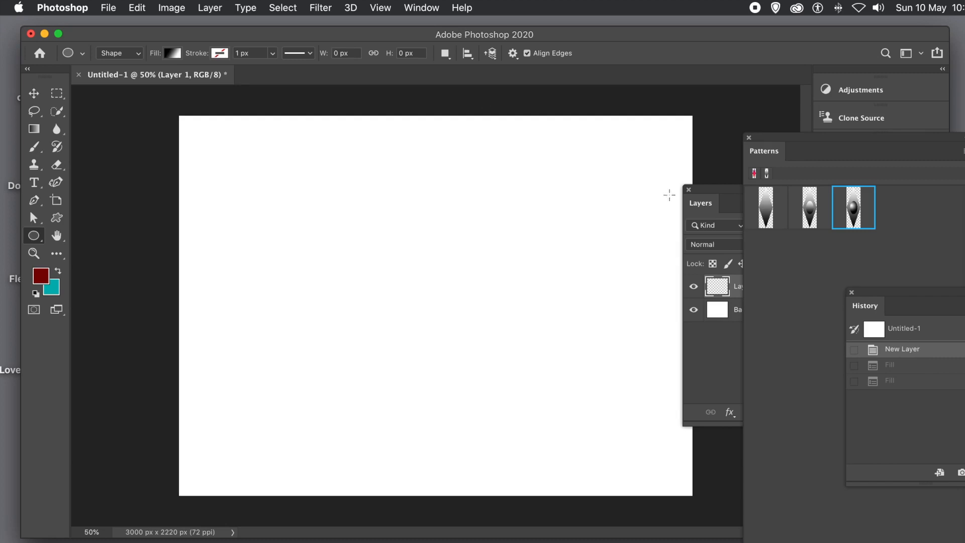
click(144, 7)
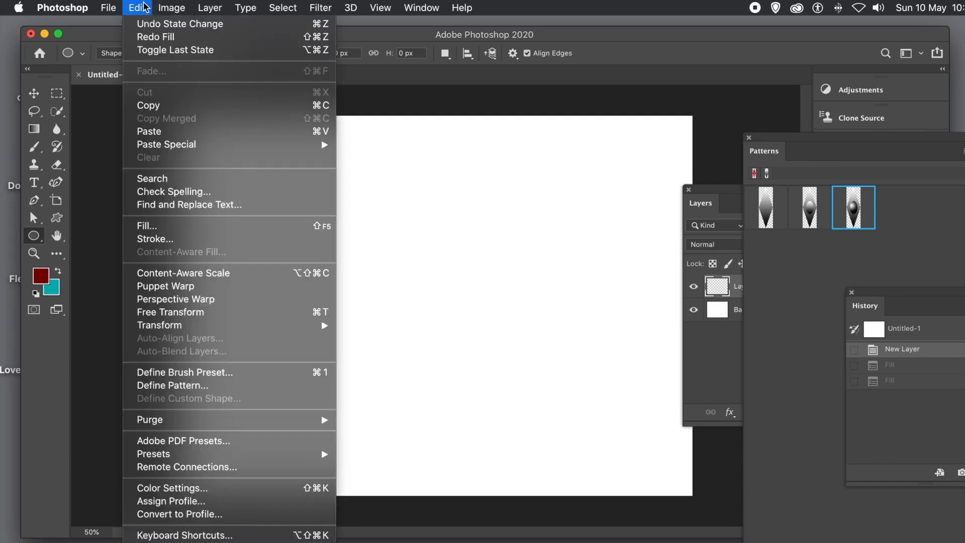
click(149, 227)
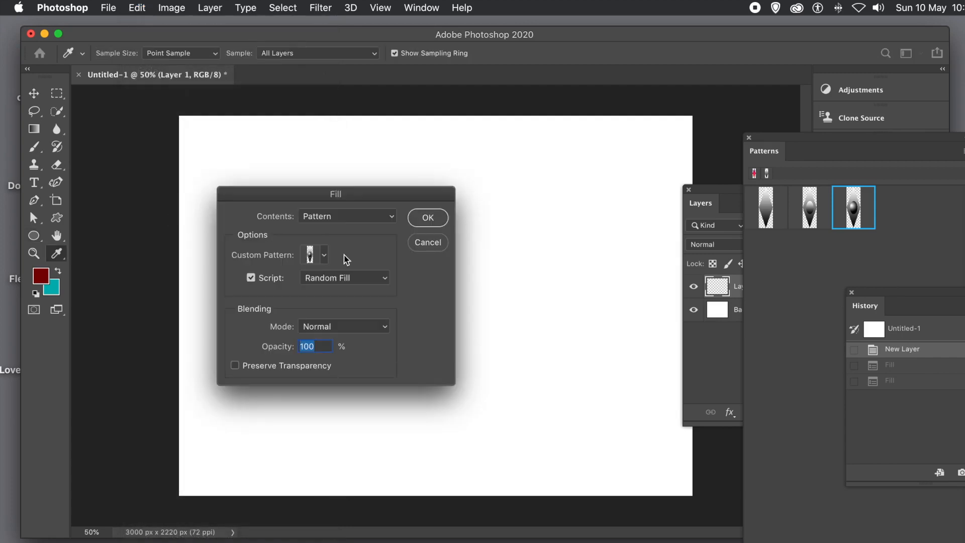
click(324, 256)
click(235, 283)
click(425, 309)
click(437, 222)
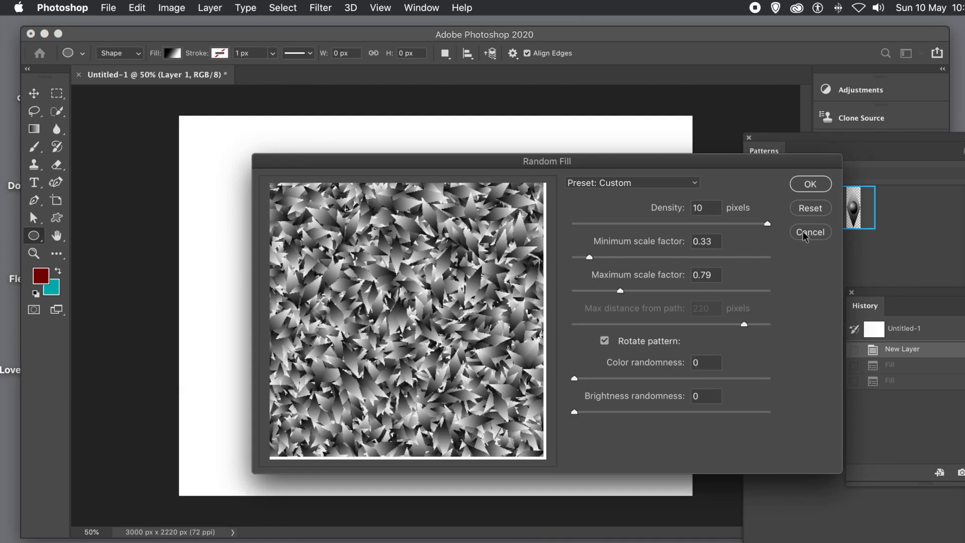
click(811, 186)
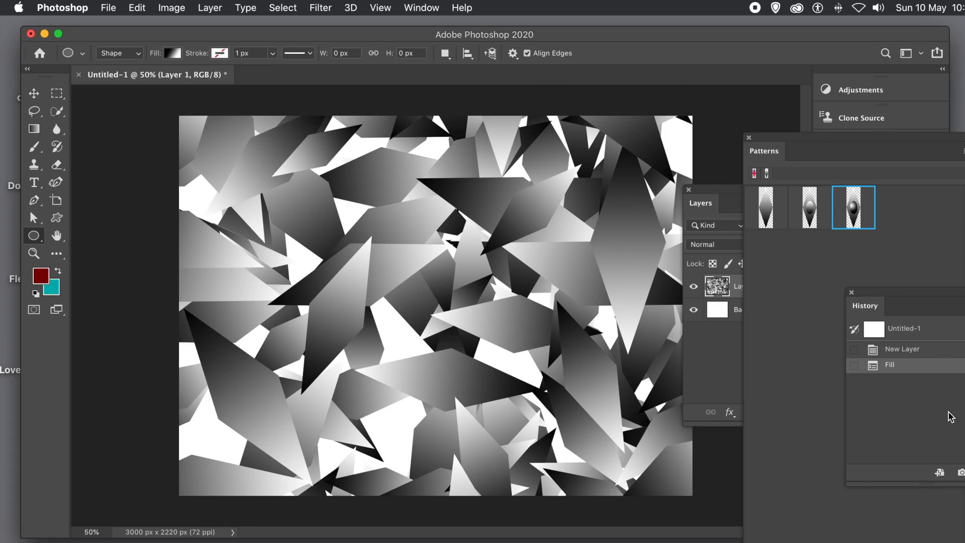
Revert to the New Layer state and begin a pattern Fill with the Symmetry Fill script, proceeding to the script's settings.
click(895, 351)
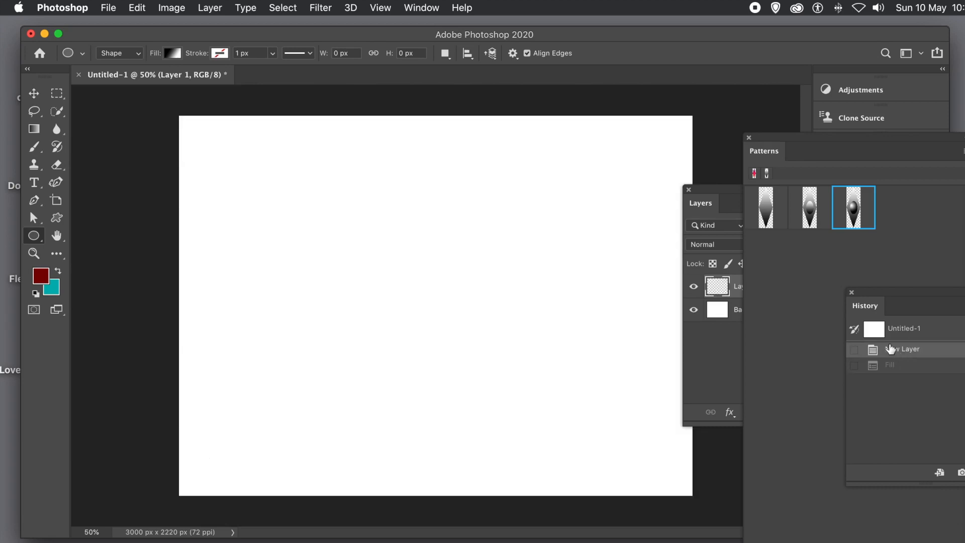
click(138, 8)
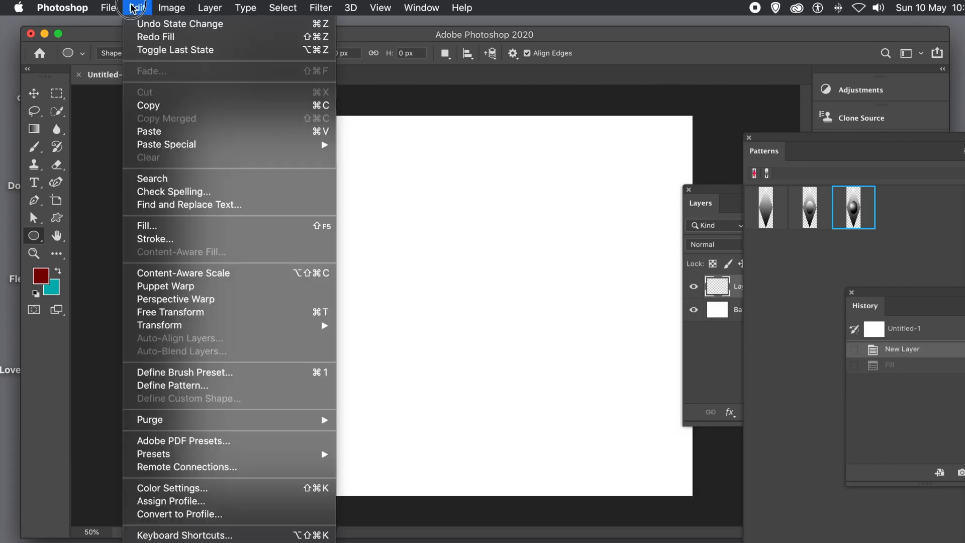
click(138, 230)
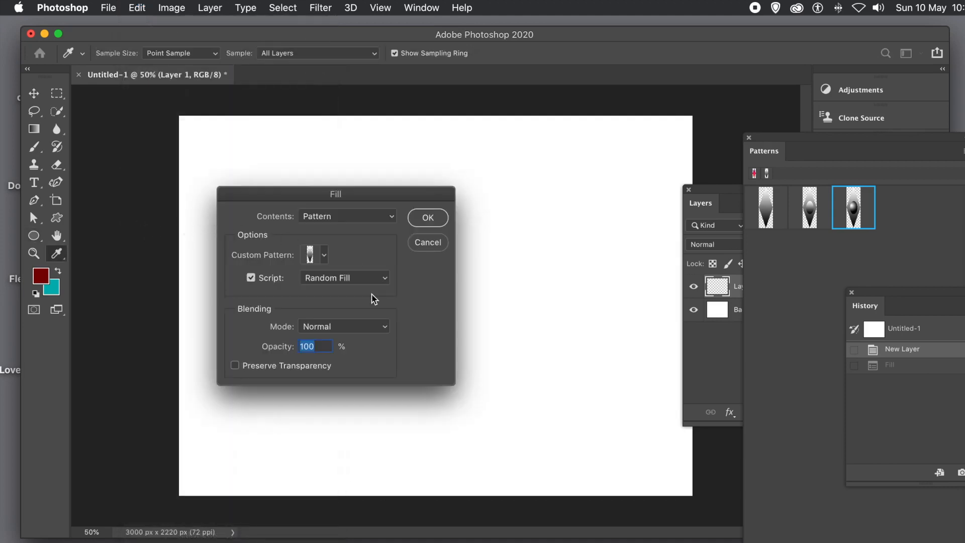
click(348, 280)
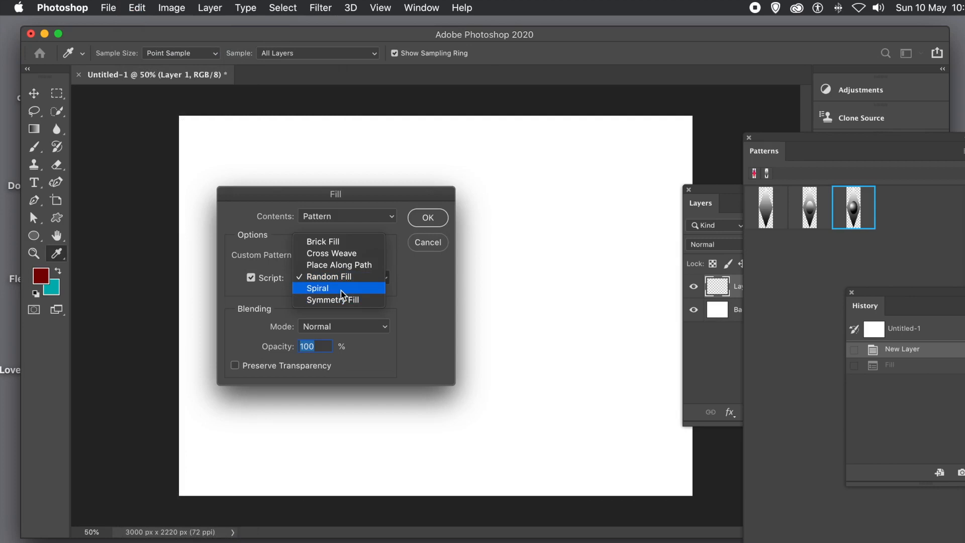
click(340, 300)
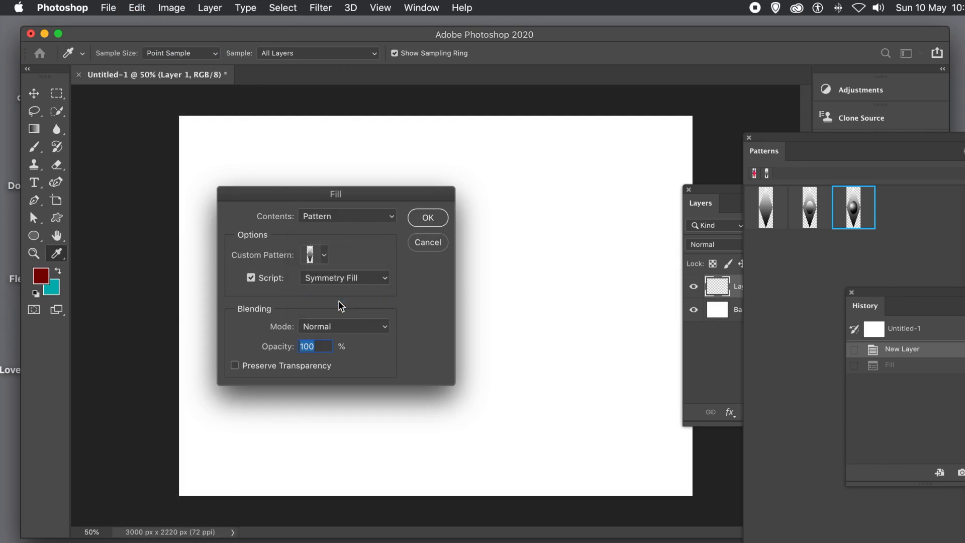
click(428, 216)
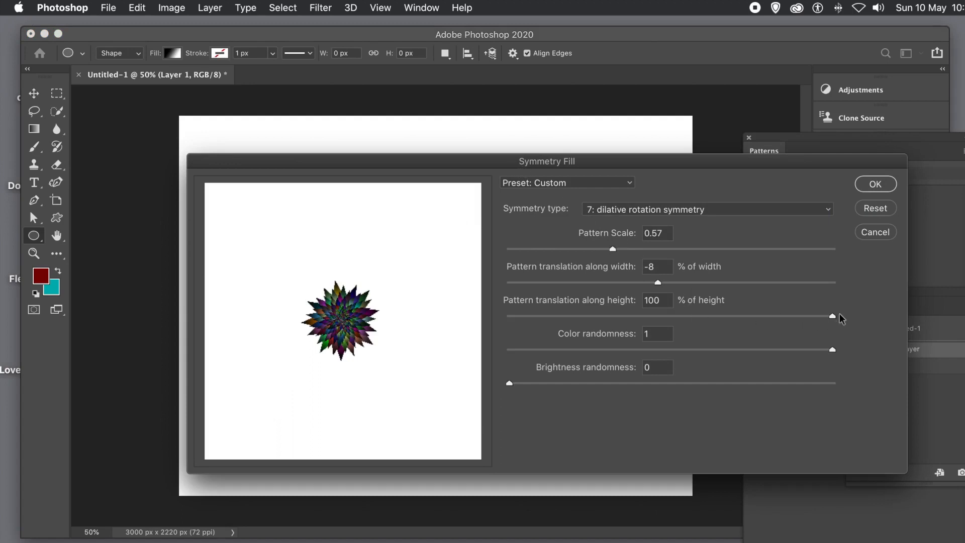
Set the symmetry fill's height translation to -100%, its pattern scale to 1.25, and its width translation to -10%.
drag(833, 317, 464, 309)
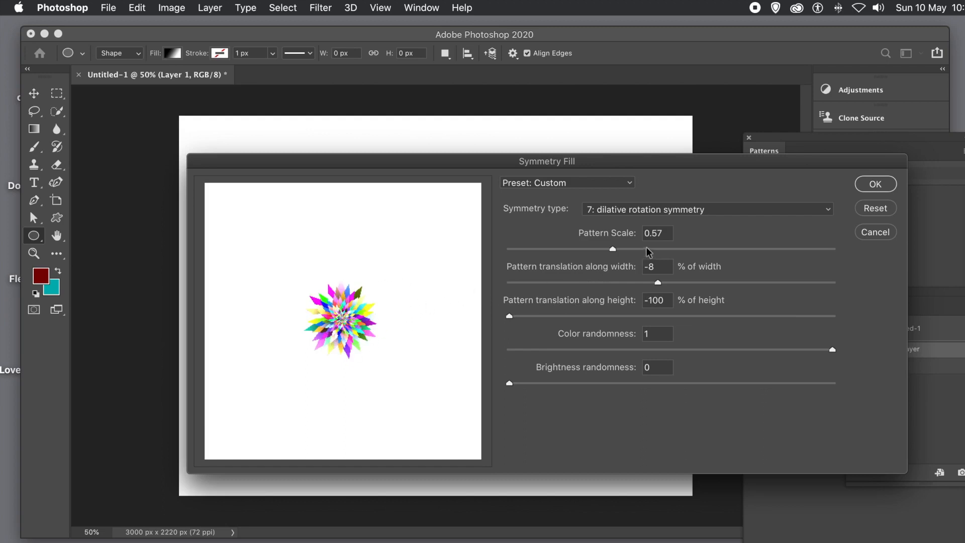
drag(628, 250, 862, 255)
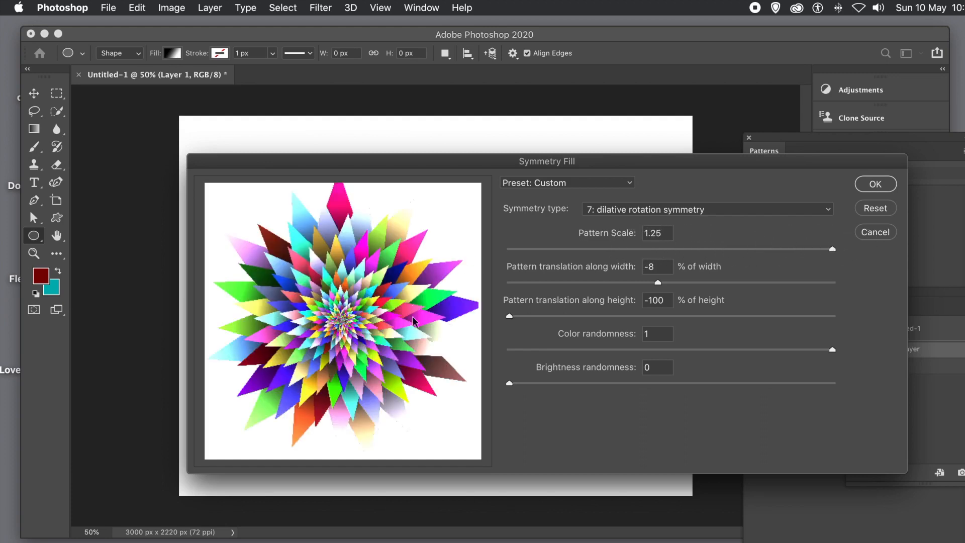
drag(658, 283, 570, 302)
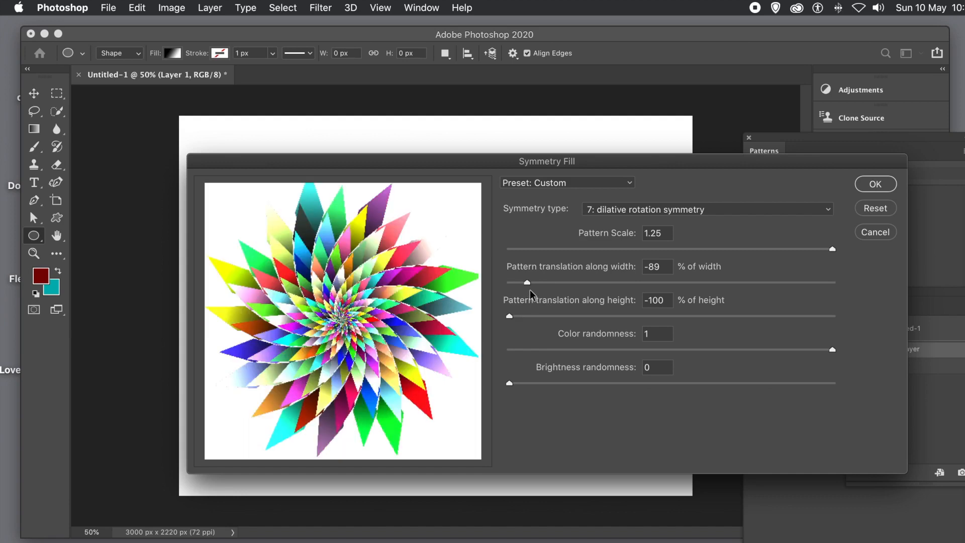
drag(529, 283, 621, 285)
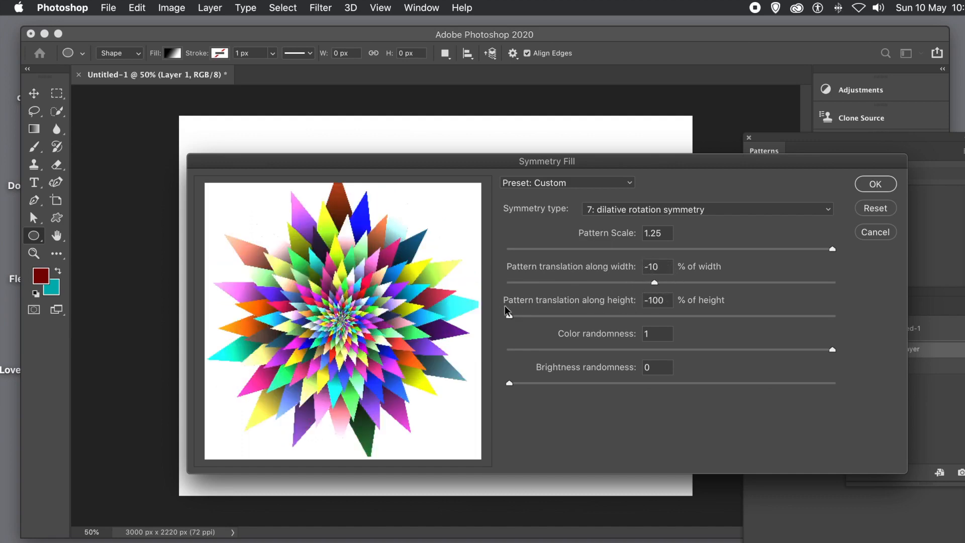
Try a height translation of 100%, set it back to -100%, and apply the symmetry fill to the layer.
drag(511, 316, 842, 319)
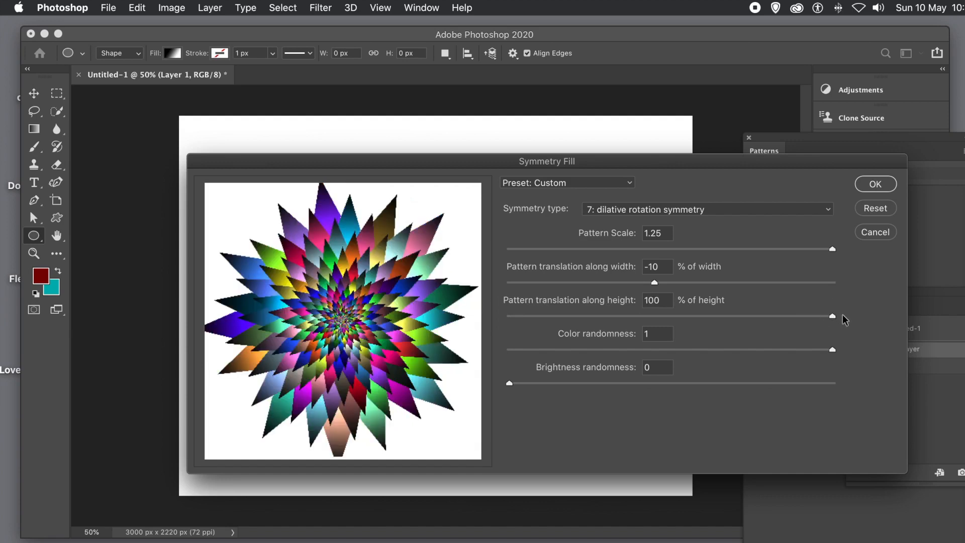
drag(831, 318, 486, 317)
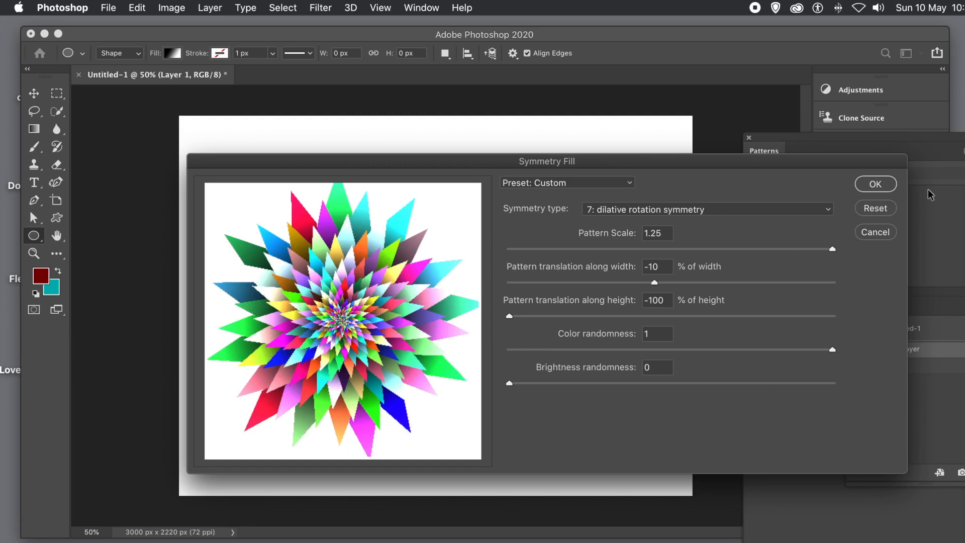
click(873, 185)
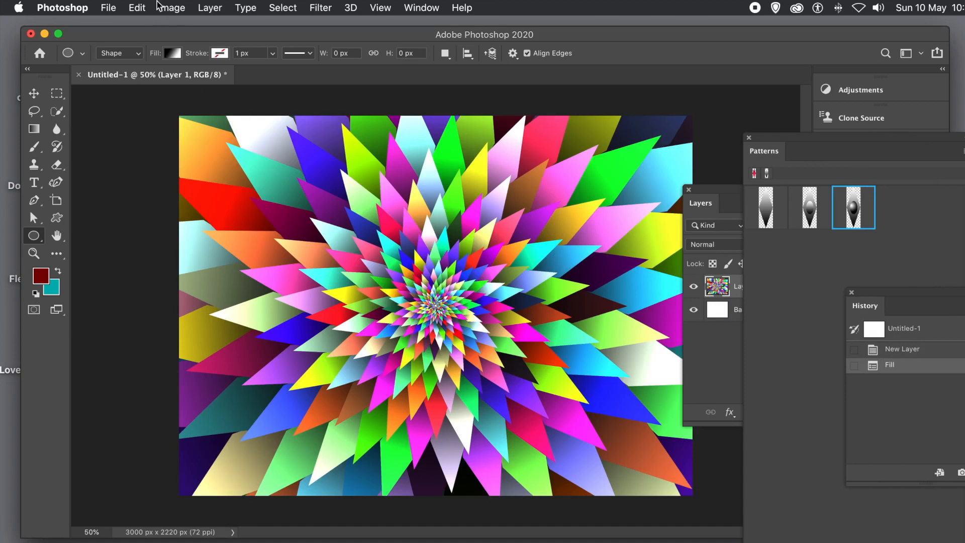
Undo the symmetry fill and reapply it with the same plain diamond pattern at a pattern scale of 0.59.
click(139, 7)
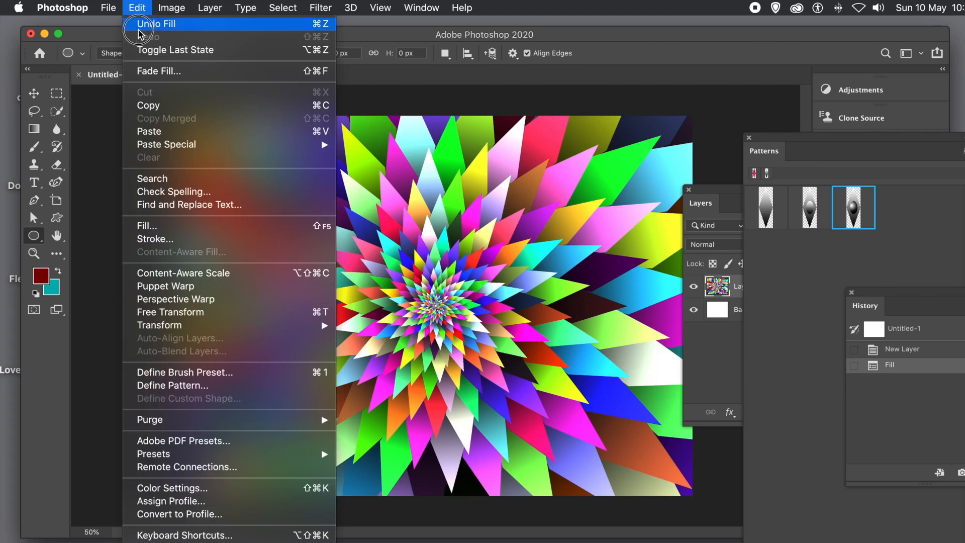
click(140, 24)
click(139, 8)
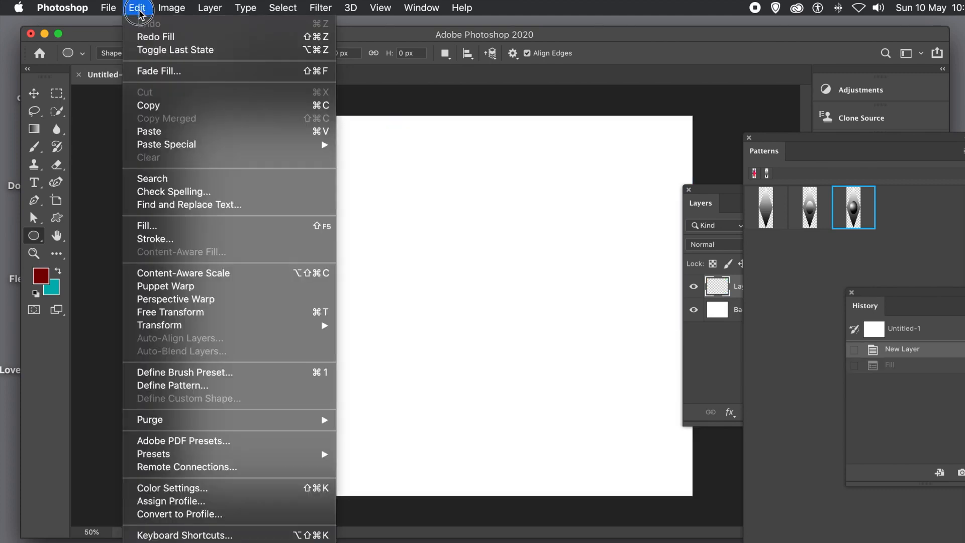
click(164, 232)
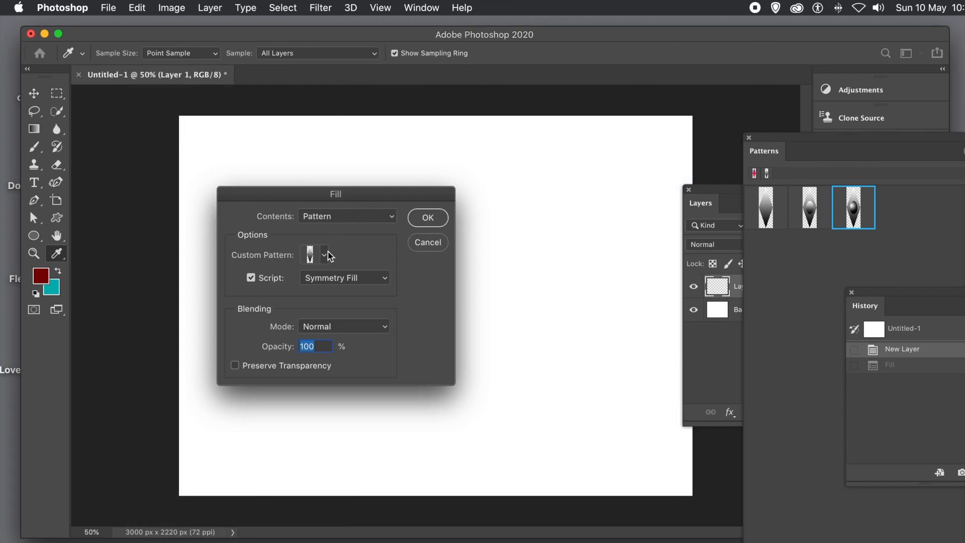
click(426, 221)
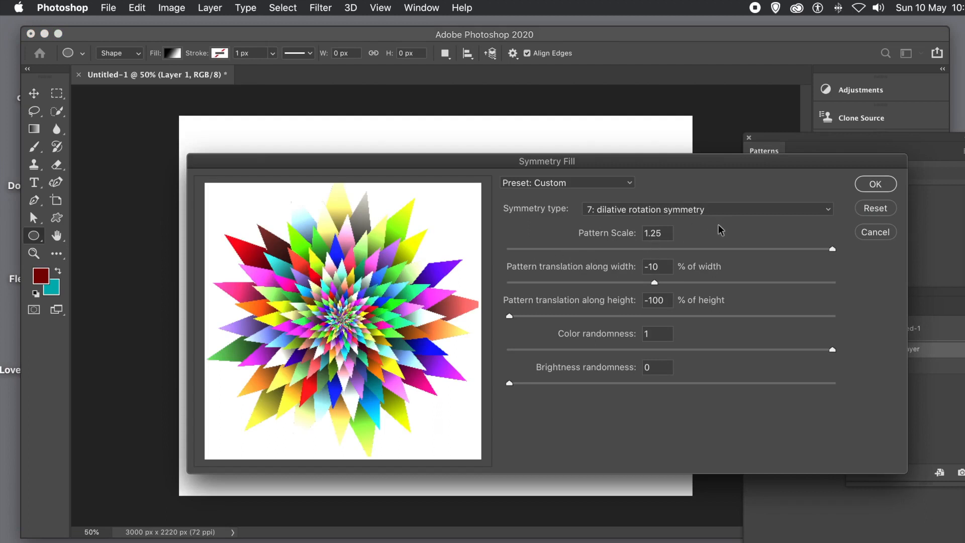
click(800, 250)
drag(801, 255, 653, 254)
drag(623, 256, 620, 256)
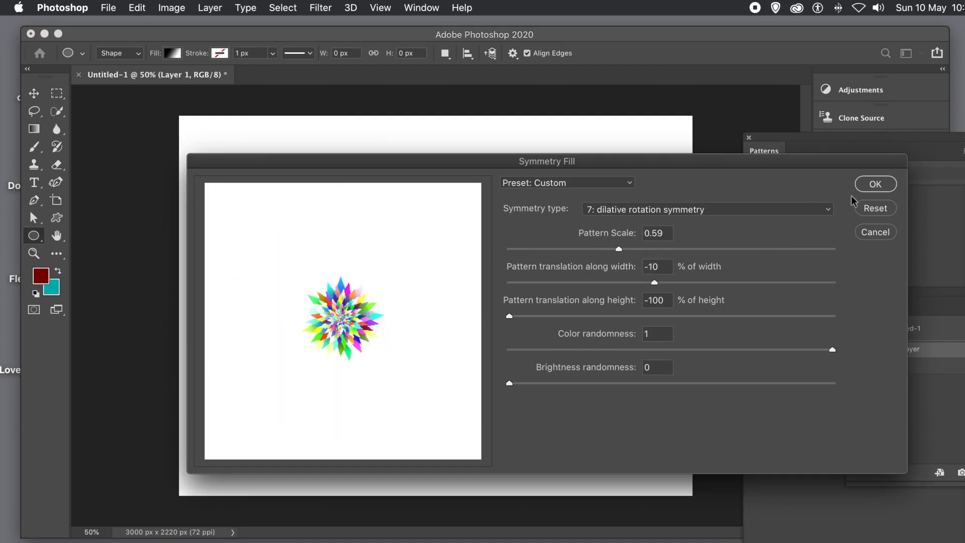
click(876, 184)
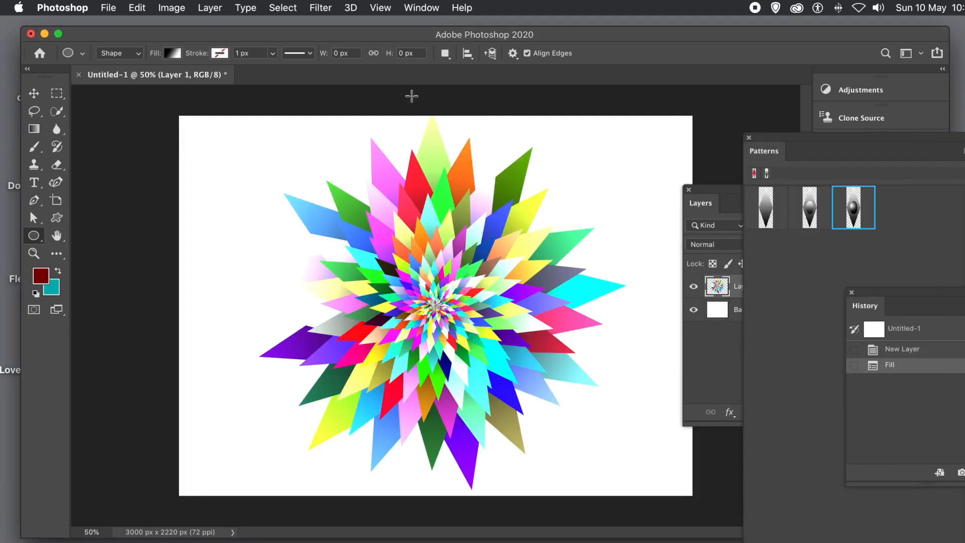
Undo the symmetry fill and reapply it with a slightly smaller pattern scale, so the flower fits well inside the canvas.
click(137, 10)
click(150, 24)
click(137, 8)
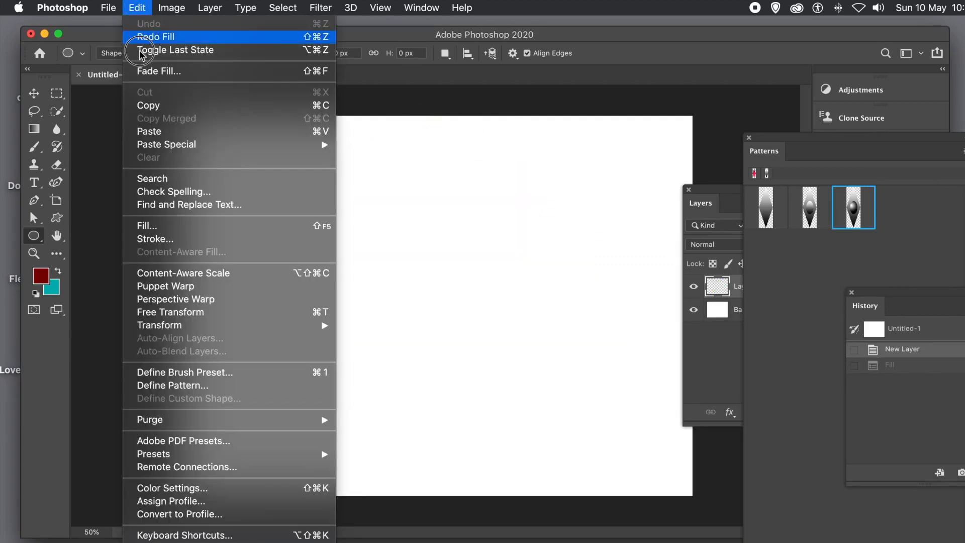
click(151, 226)
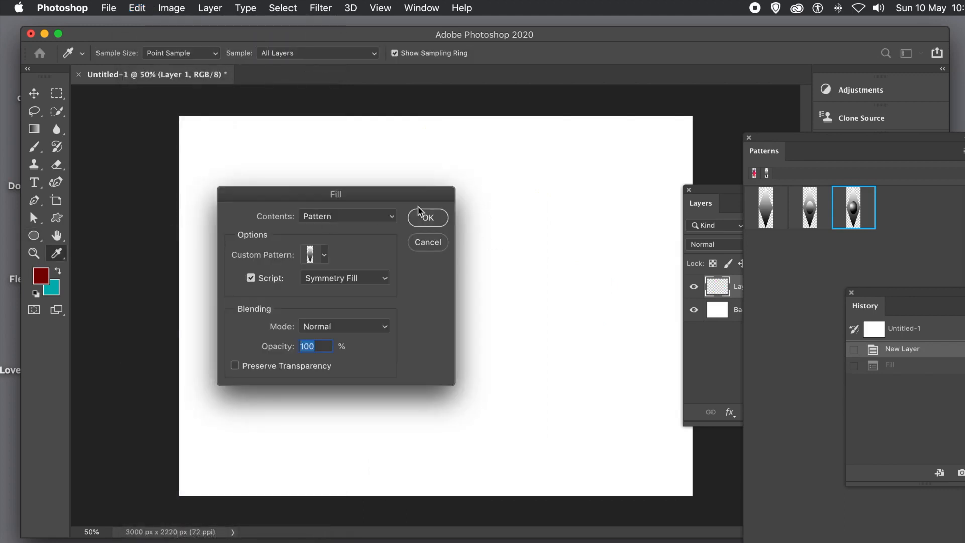
key(Return)
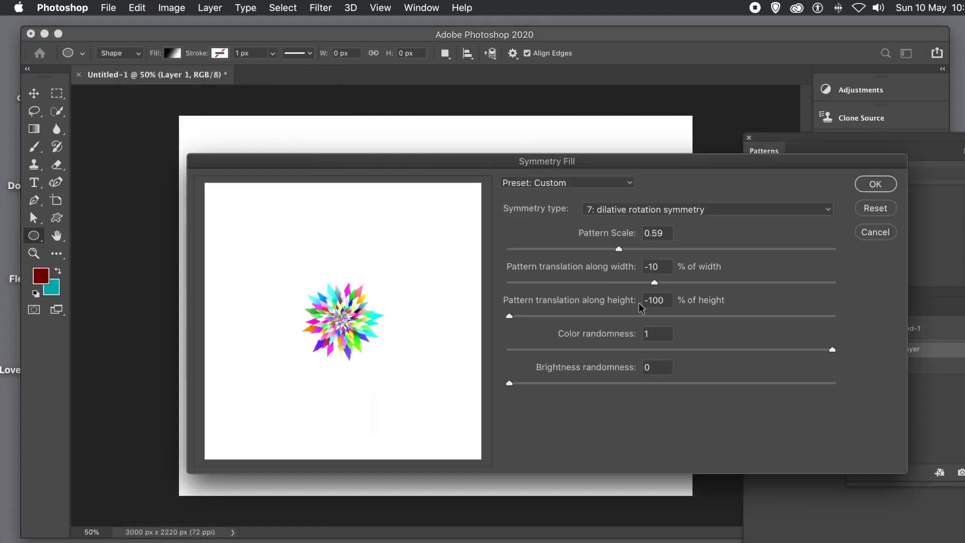
drag(617, 249, 592, 248)
click(884, 191)
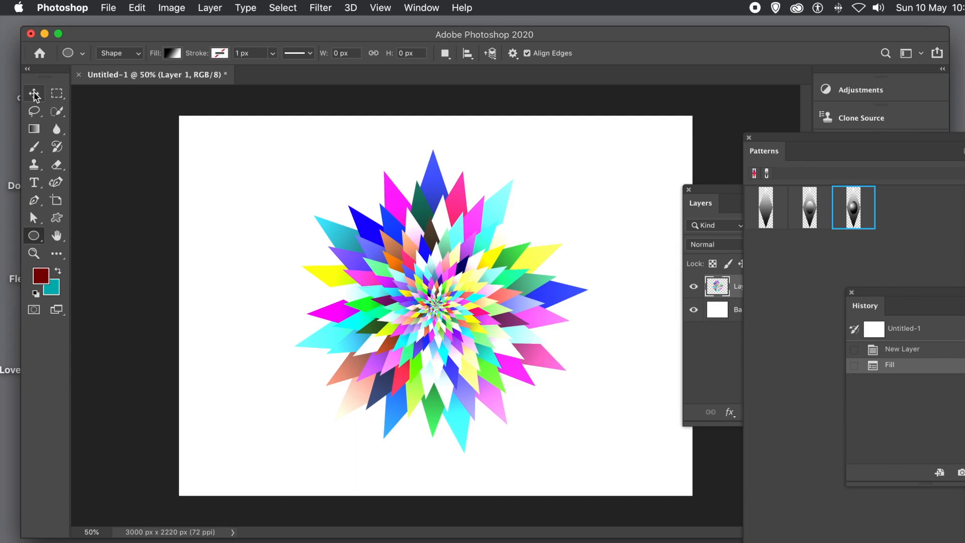
Duplicate the flower layer seven times across the canvas, and revert the document to its Fill state.
click(34, 94)
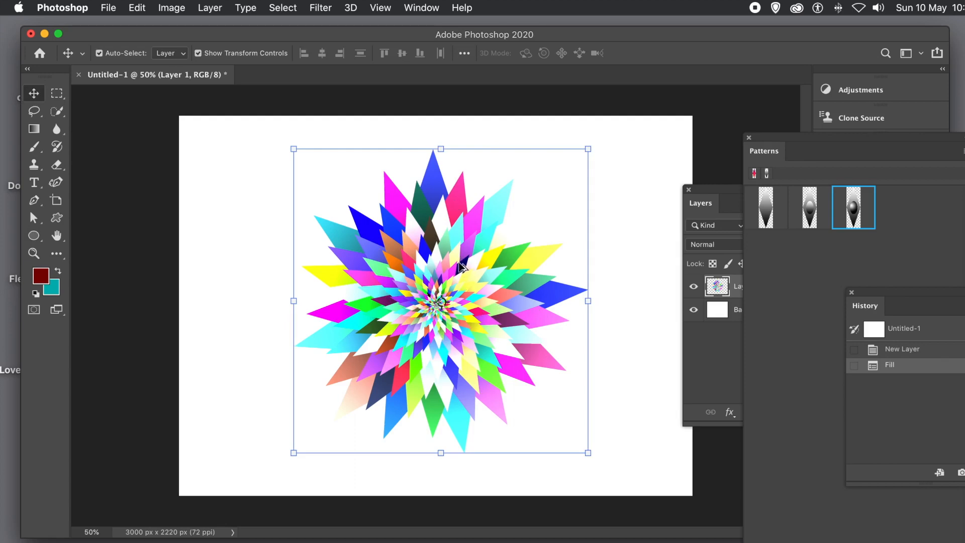
alt+drag(461, 266, 538, 227)
alt+drag(558, 278, 411, 217)
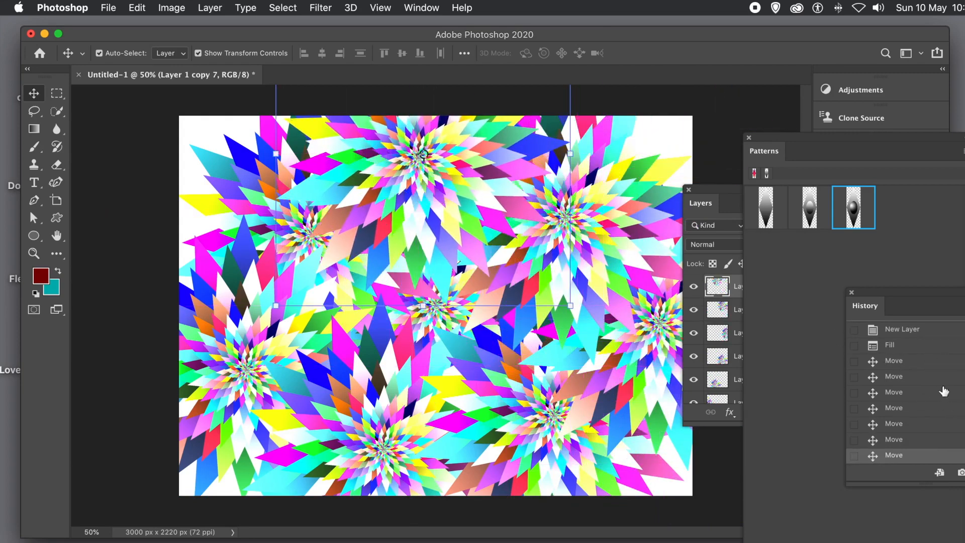
click(893, 346)
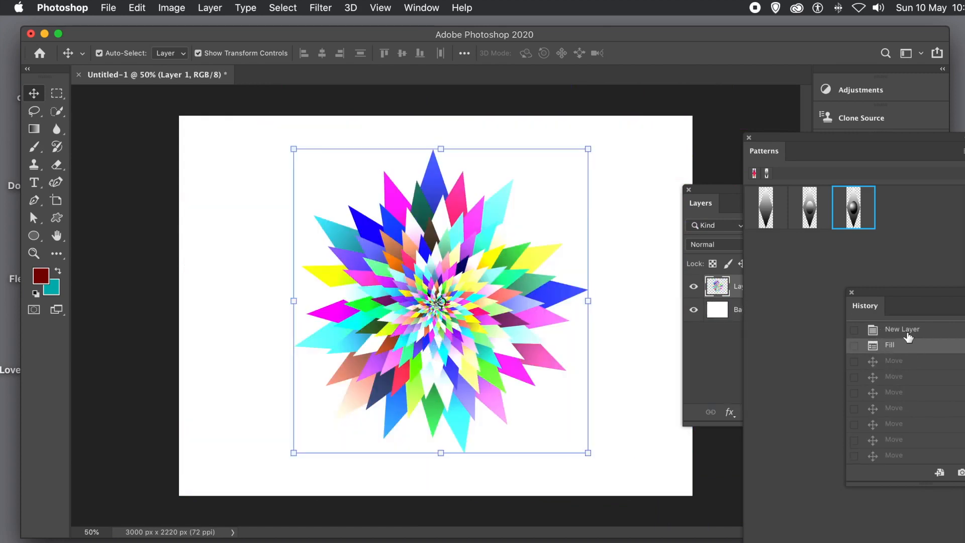
Revert the document to its New Layer state and draw a large circular selection around the middle of the canvas with the Elliptical Marquee.
click(907, 331)
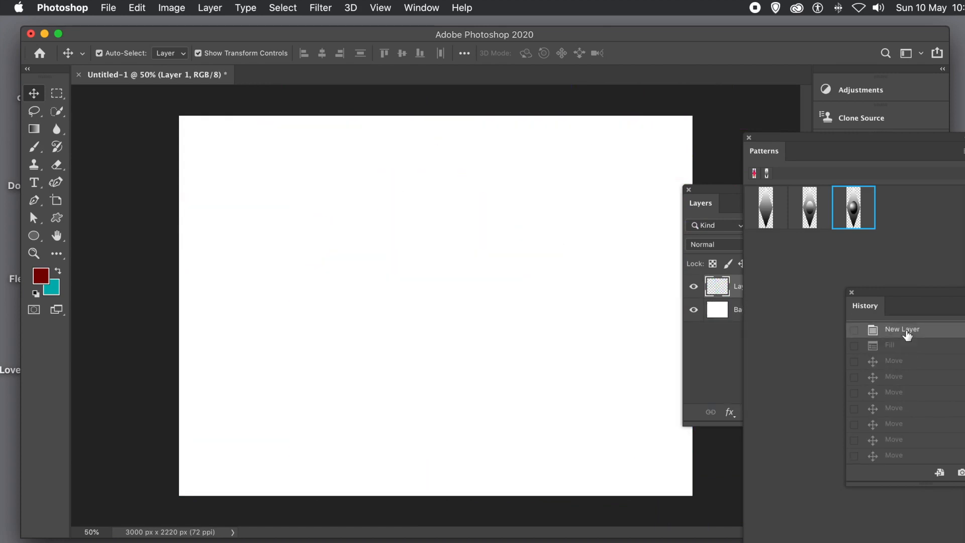
click(58, 101)
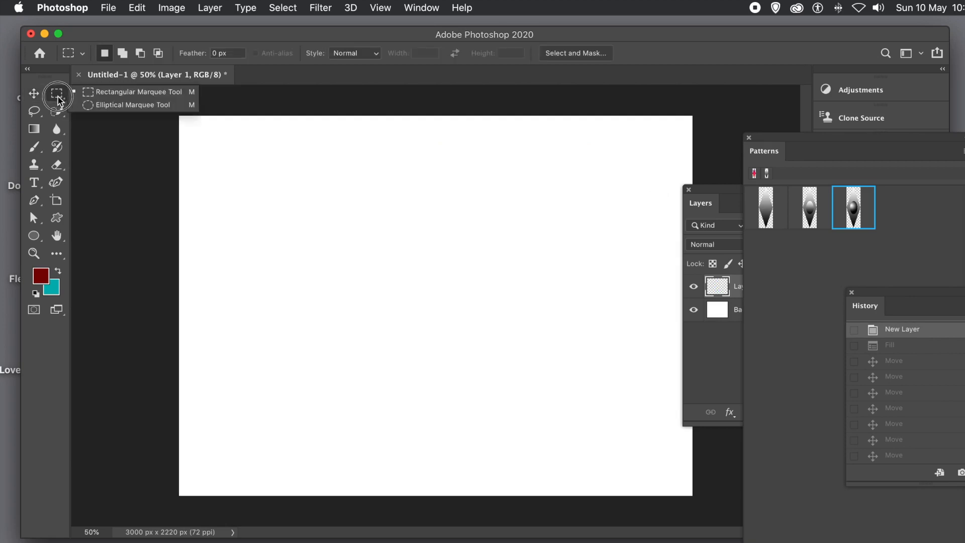
click(91, 105)
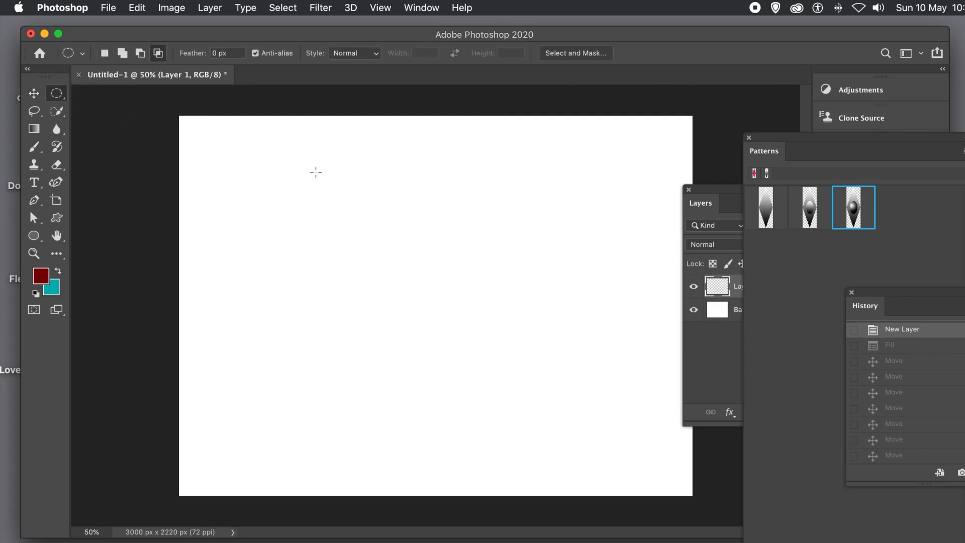
drag(327, 180, 562, 416)
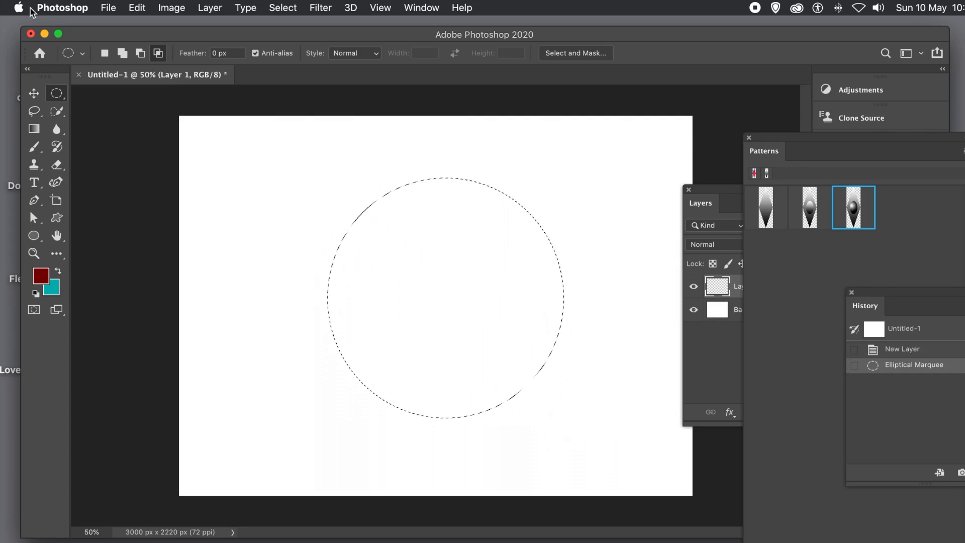
Fill the circular selection with the third diamond pattern, the one with the dark central ellipse, using the existing dilative rotation Symmetry Fill settings.
click(137, 8)
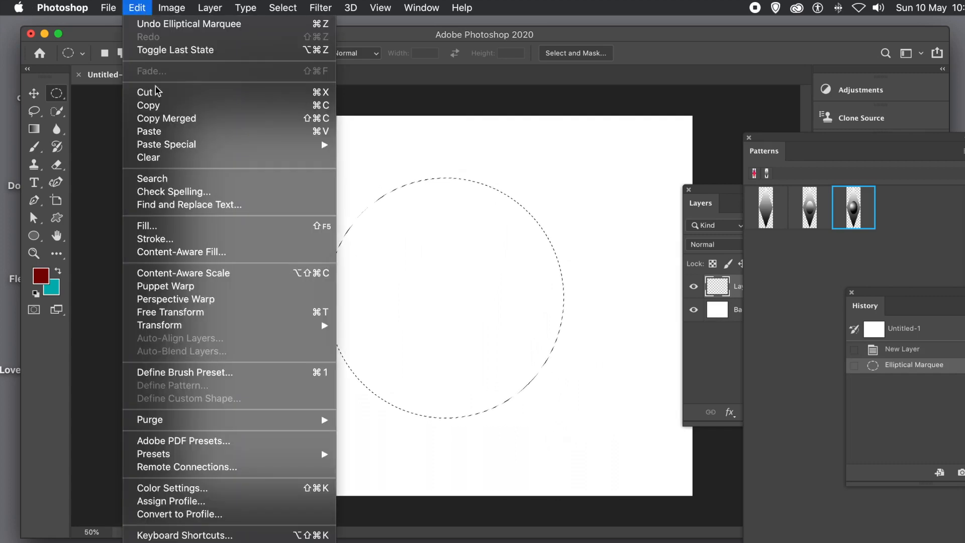
click(149, 227)
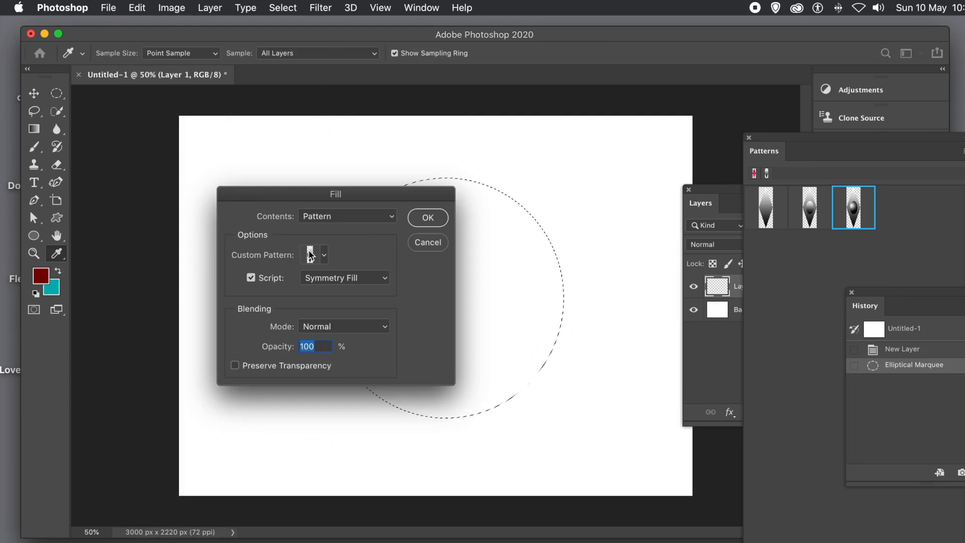
click(324, 255)
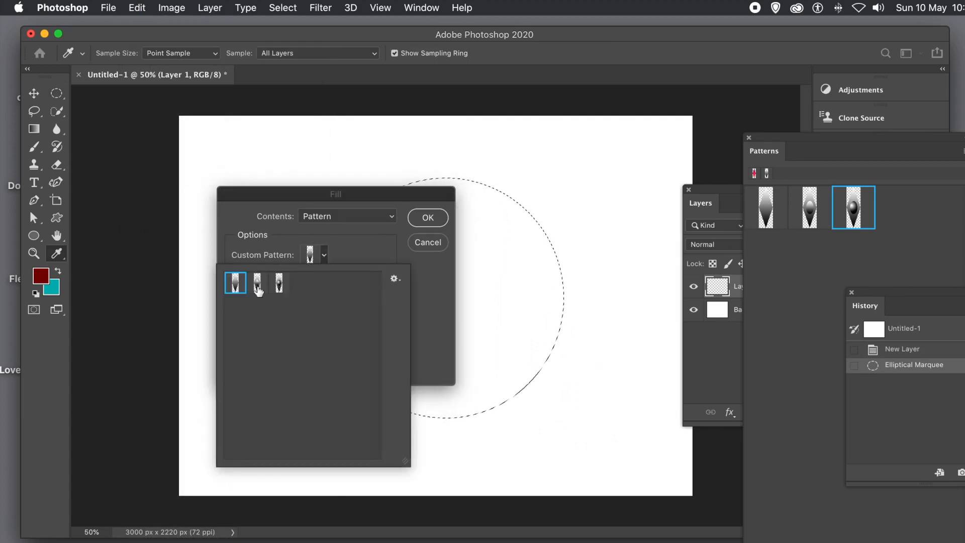
click(279, 283)
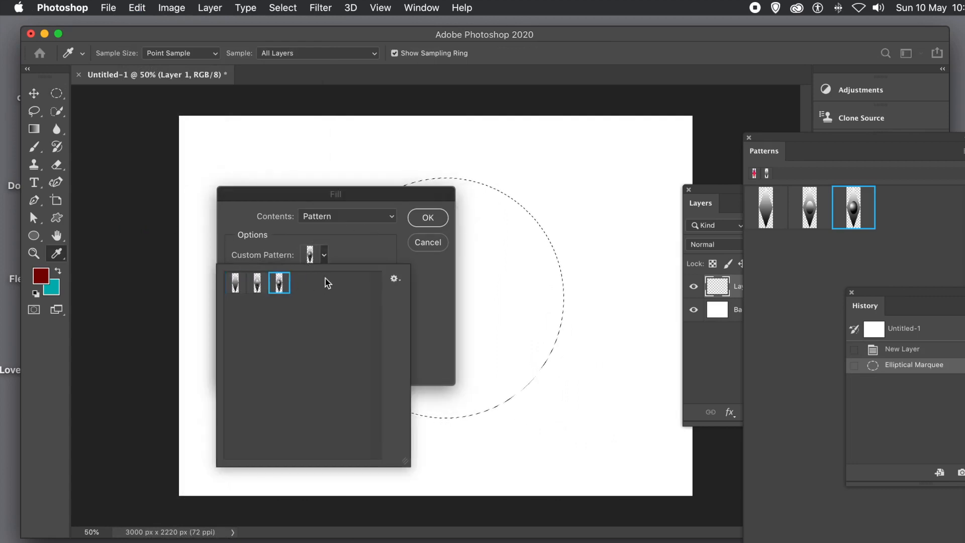
click(442, 293)
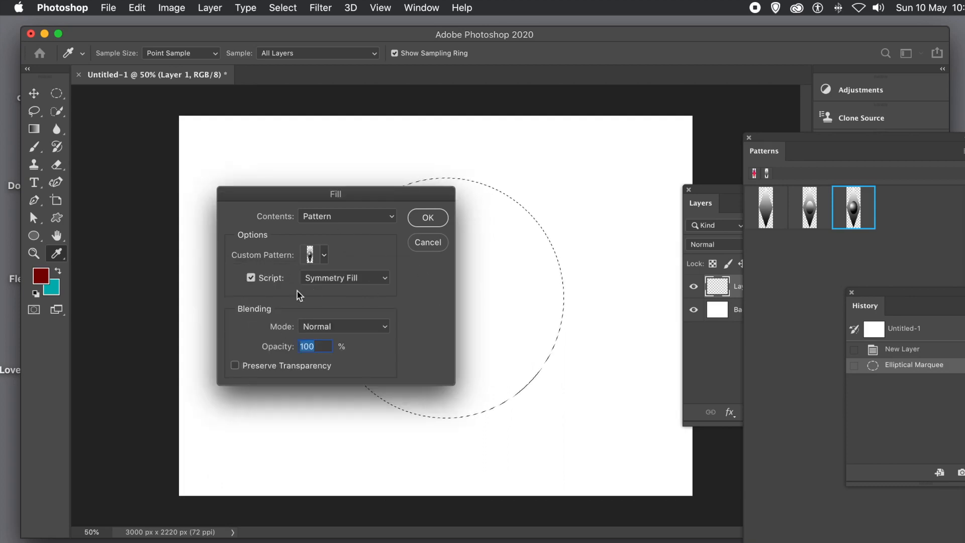
click(440, 224)
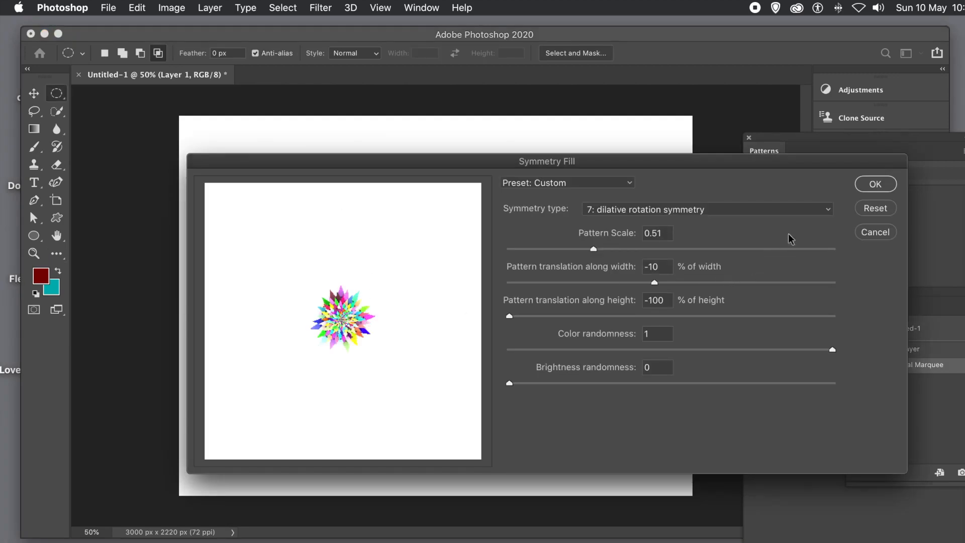
click(877, 186)
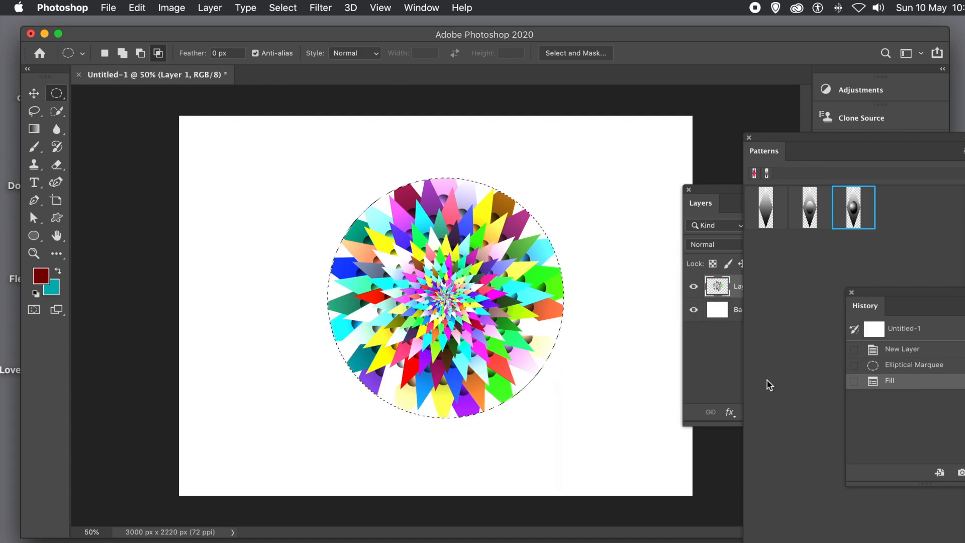
Revert the document to its New Layer state and draw a smaller circular selection near the middle of the canvas.
click(912, 351)
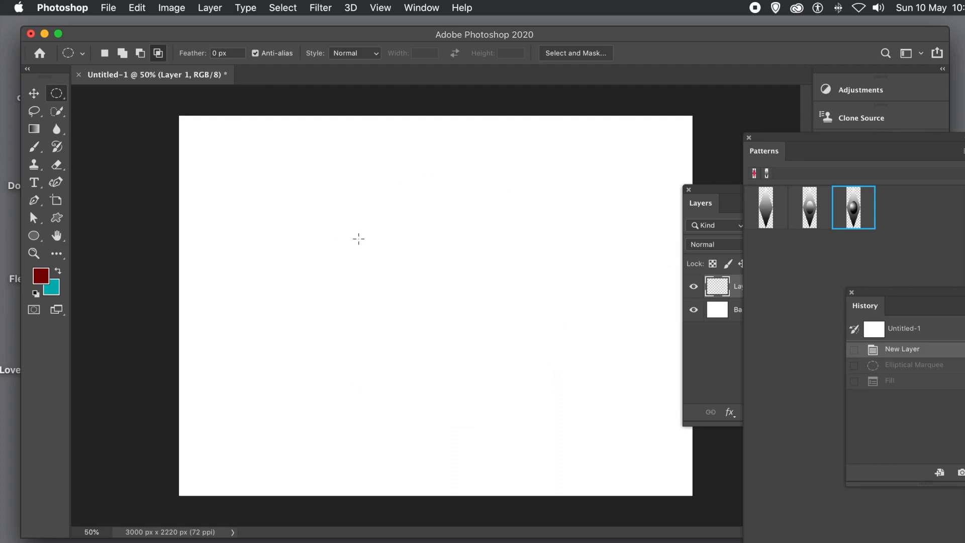
drag(359, 231, 496, 376)
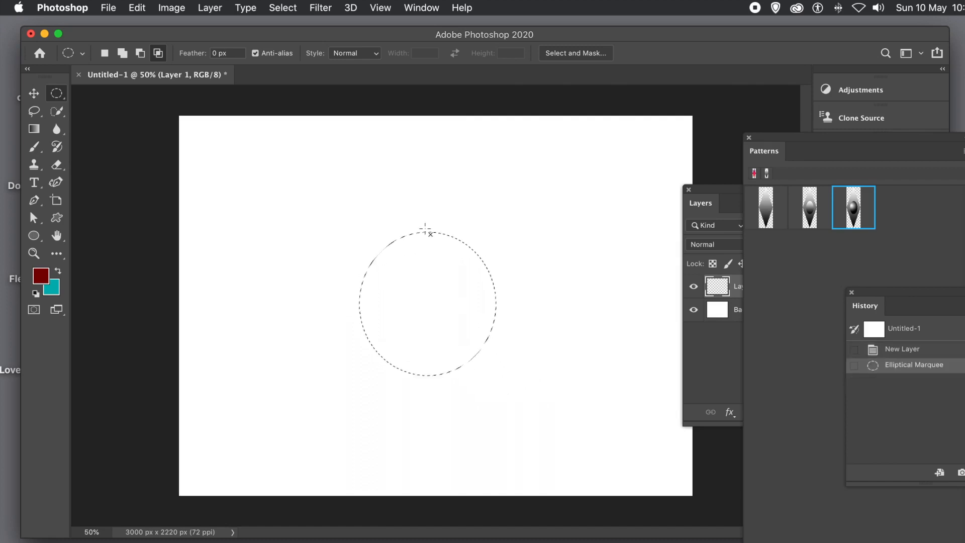
Start a scripted Symmetry Fill of the small circular selection with the first, plain diamond pattern.
click(132, 7)
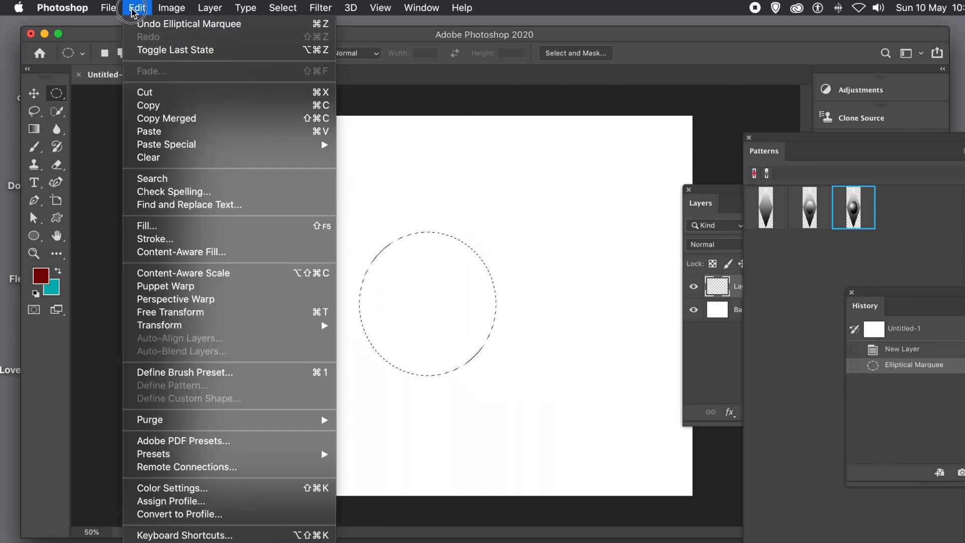
click(140, 227)
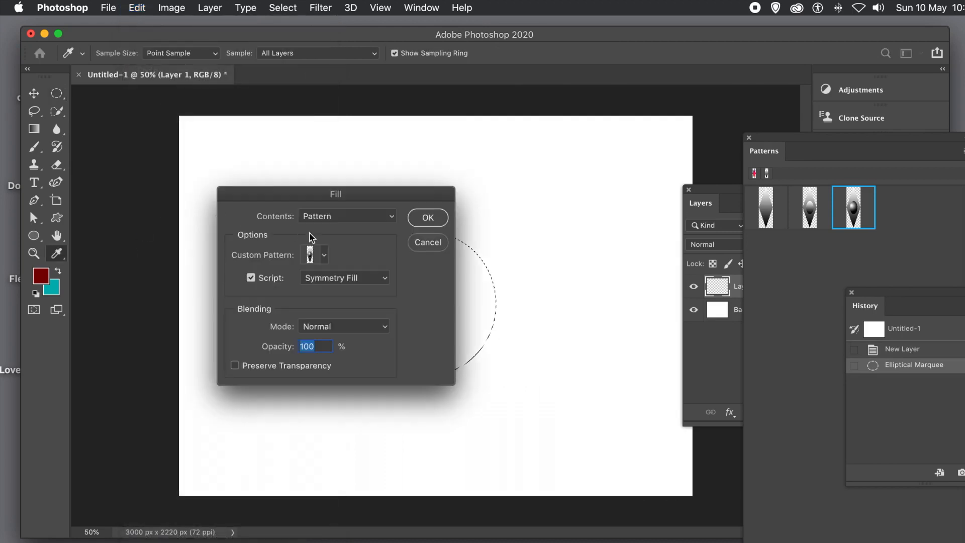
click(324, 255)
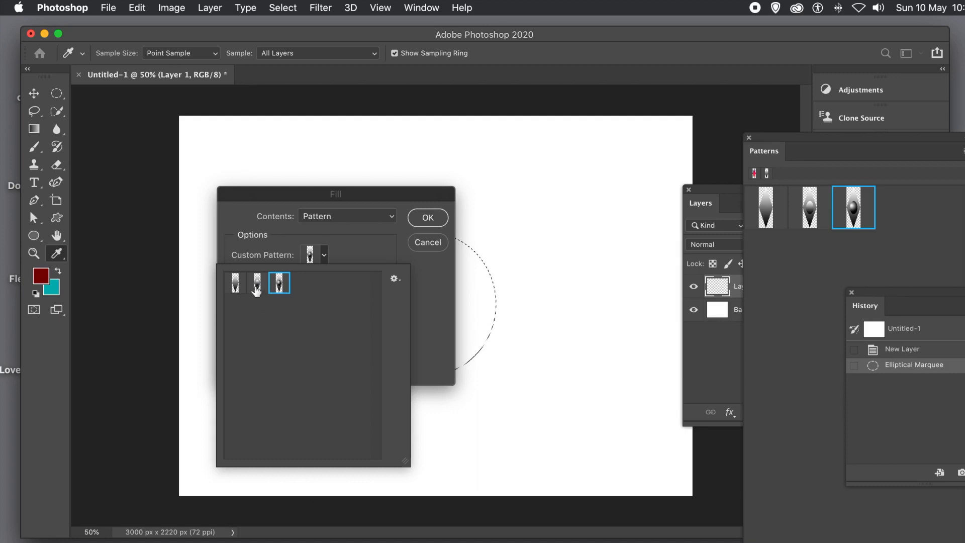
click(233, 283)
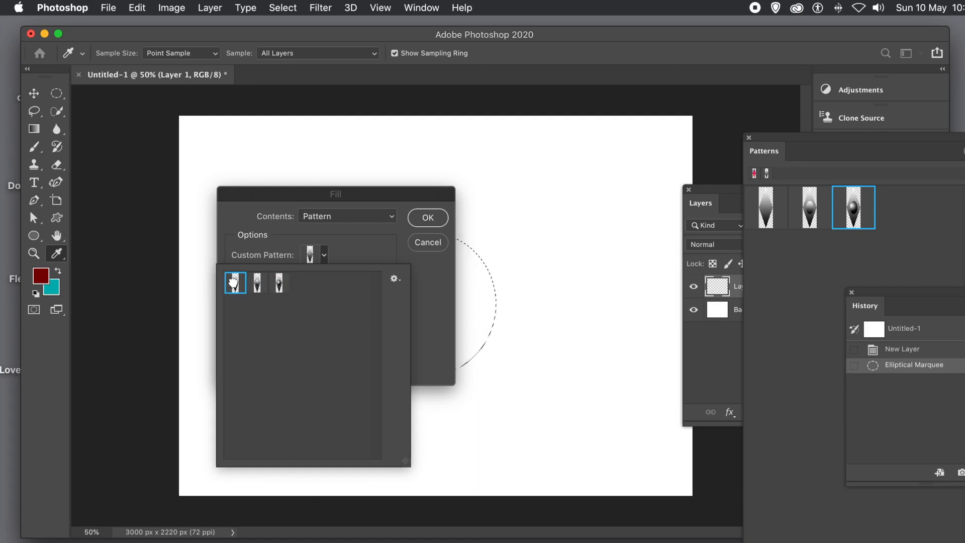
click(357, 247)
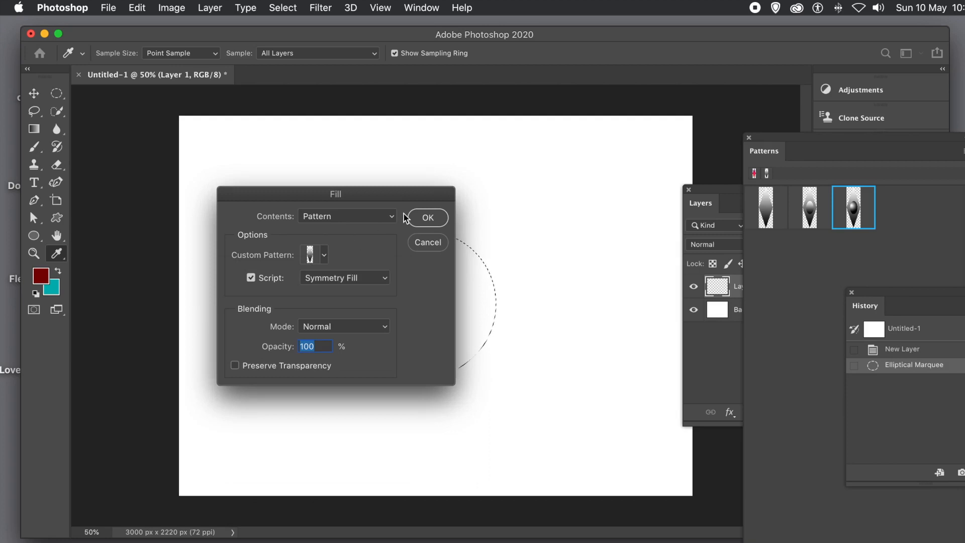
click(425, 222)
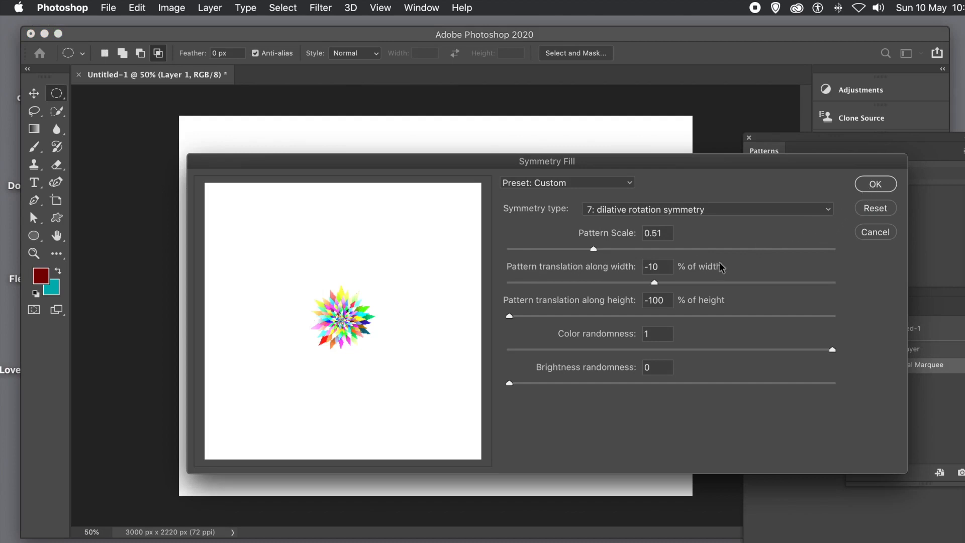
Set the pattern translation along width to -4% and apply the symmetry fill to the selection.
click(656, 284)
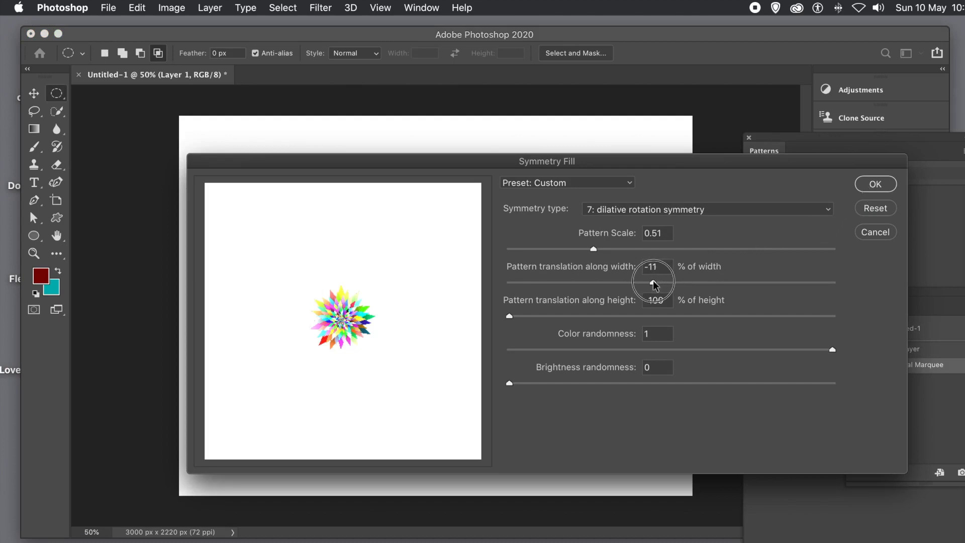
drag(656, 285, 663, 286)
drag(662, 286, 666, 286)
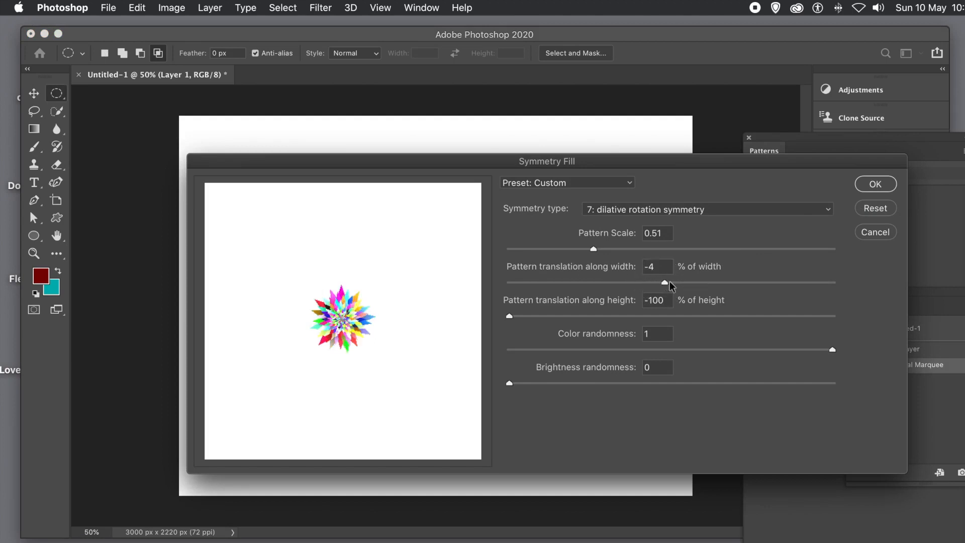
click(877, 185)
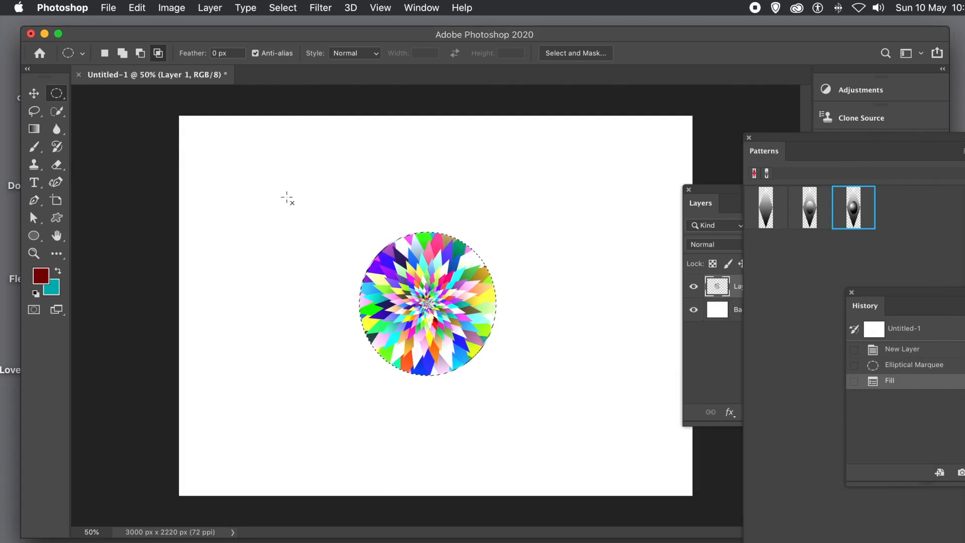
Deselect the circle and move the filled disc slightly up and to the left on the canvas.
click(289, 6)
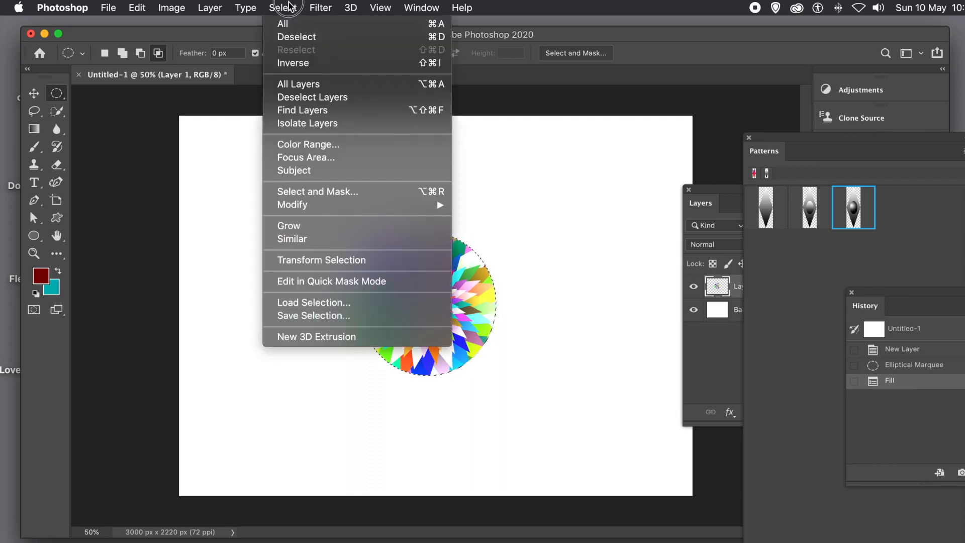
click(298, 38)
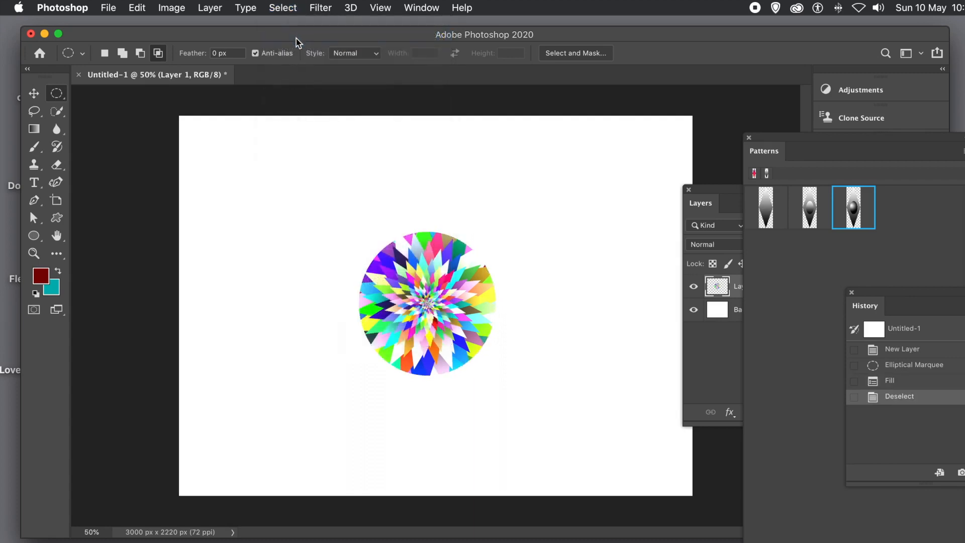
click(34, 93)
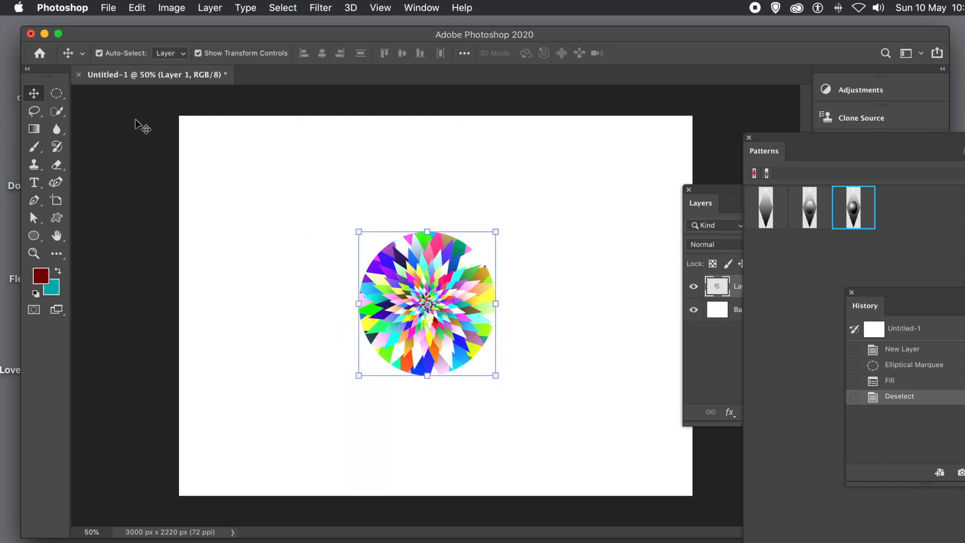
drag(435, 279, 424, 258)
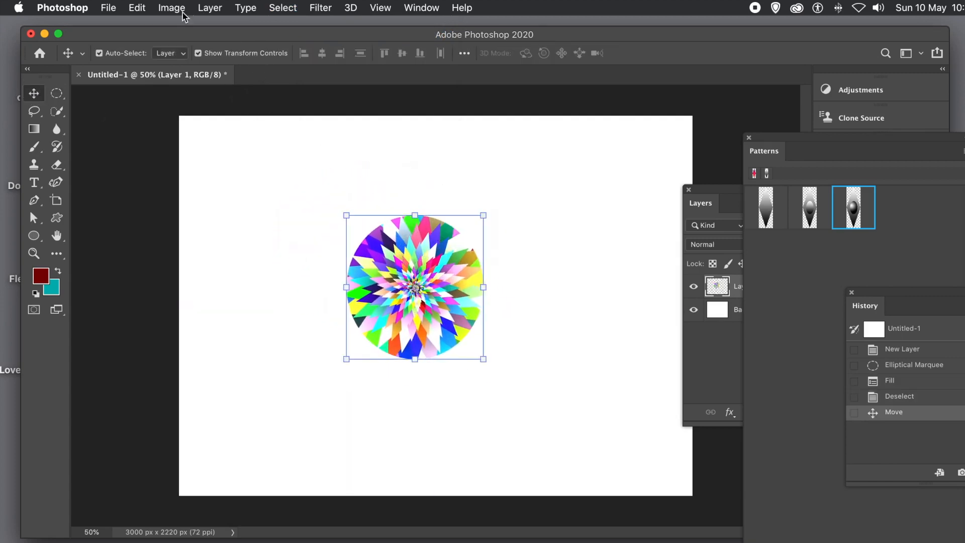
Convert the disc layer to a smart object.
click(224, 8)
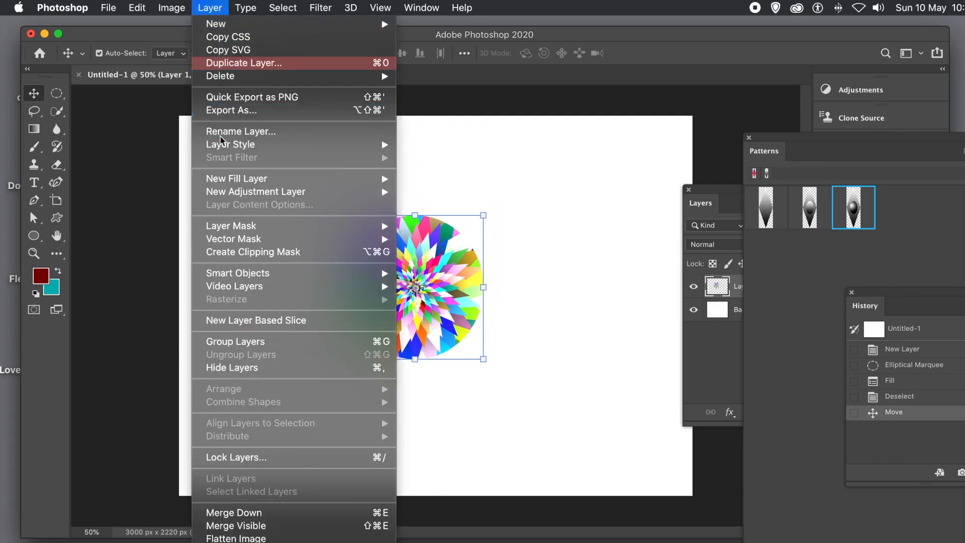
mouse_move(246, 273)
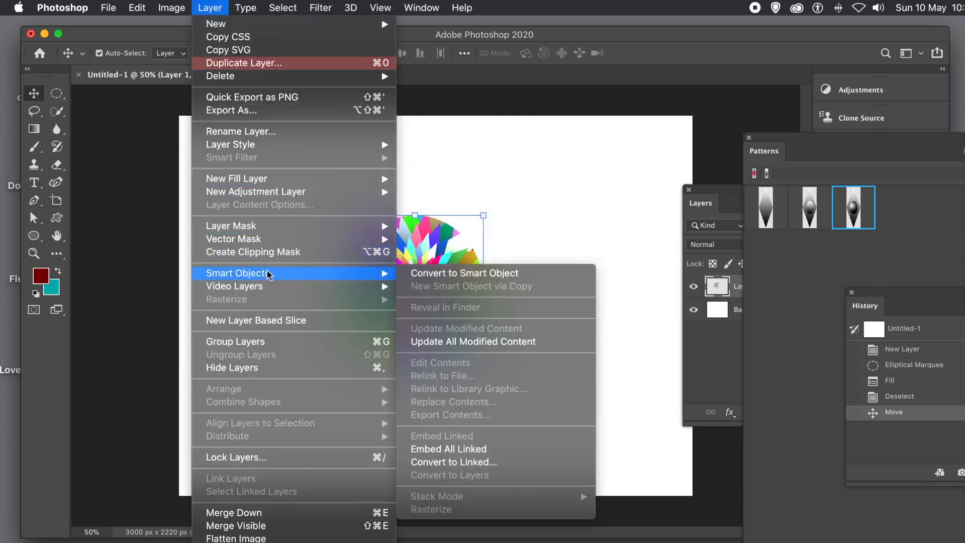
click(465, 273)
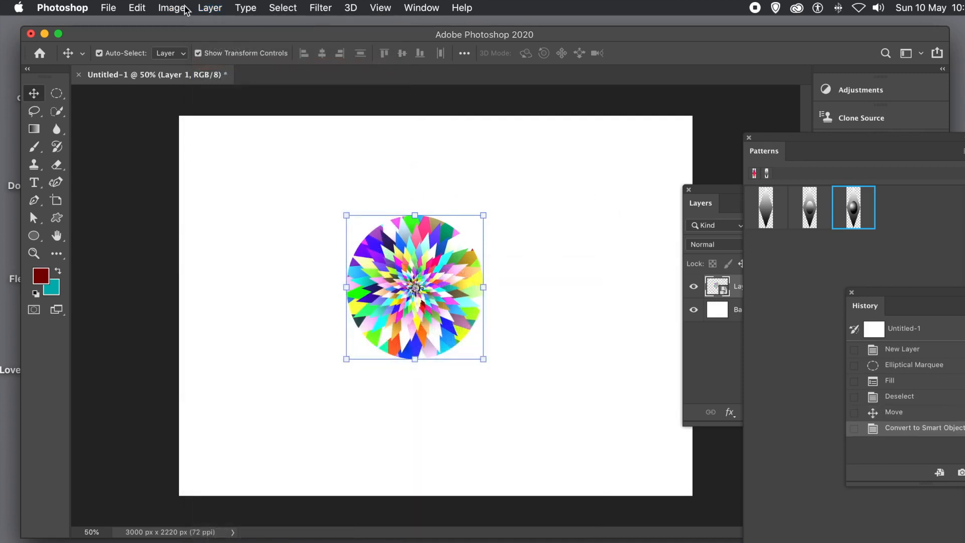
Add a Bevel & Emboss layer style to the disc's smart object.
click(209, 7)
click(250, 135)
mouse_move(249, 145)
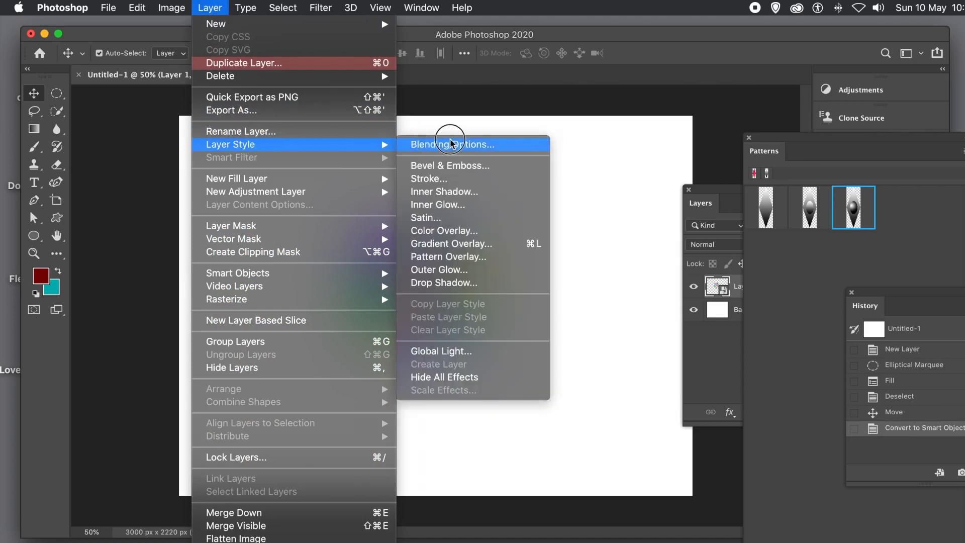
click(461, 166)
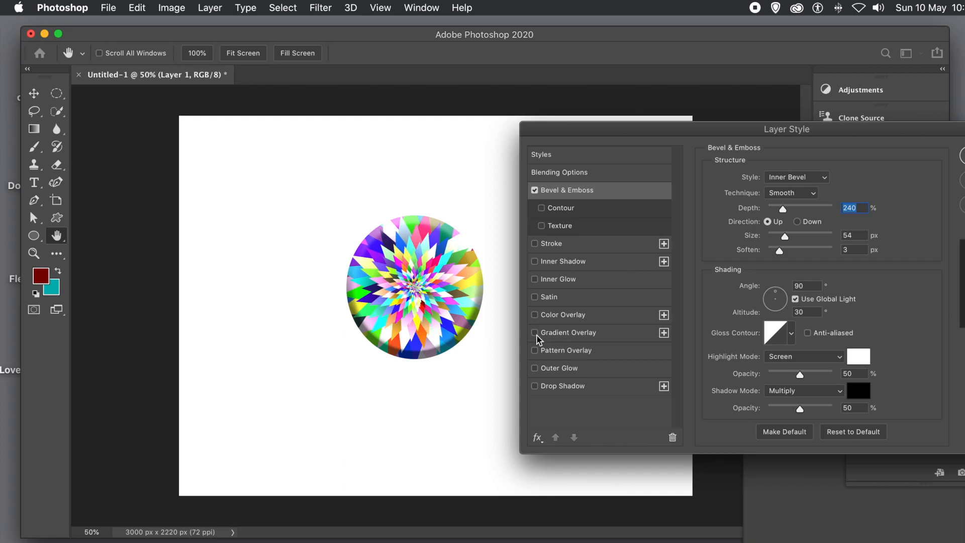
Add a drop shadow to the disc, shift it toward the lower right at 125° and 55 px distance, and apply the layer style.
click(535, 387)
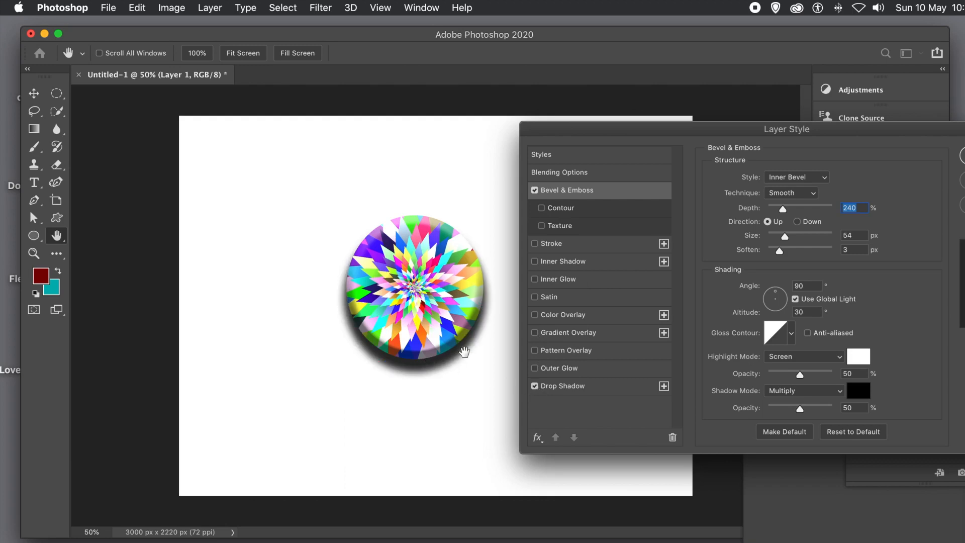
click(564, 386)
drag(458, 352, 463, 350)
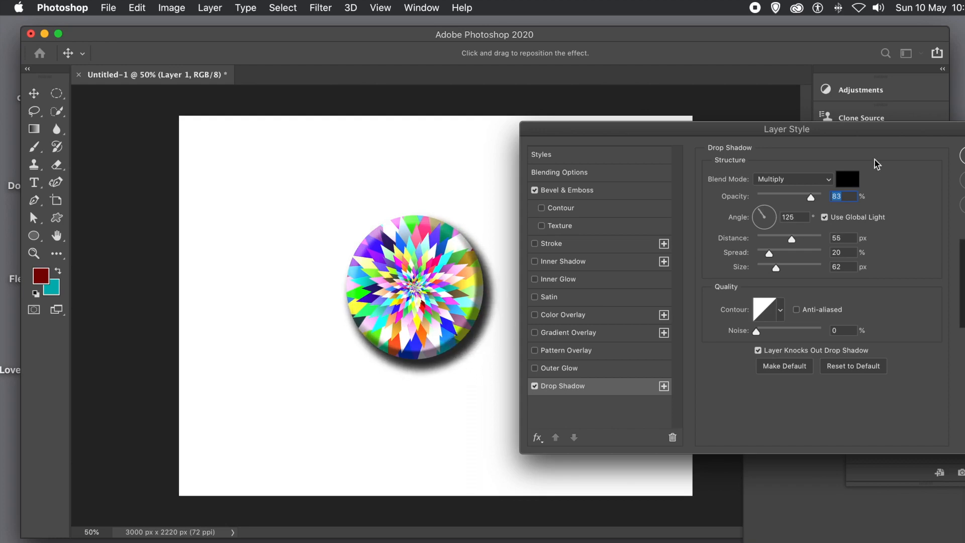
key(Return)
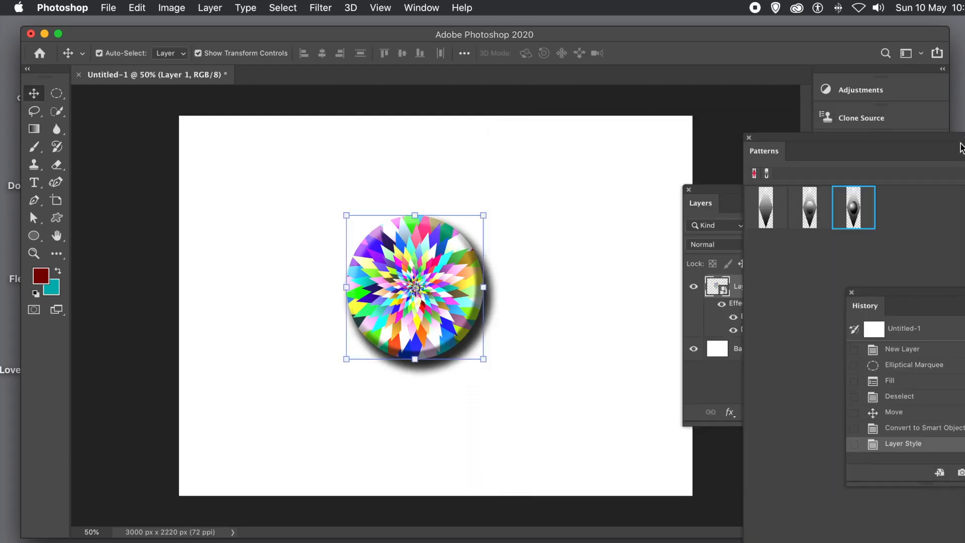
Try the Oil Paint filter on the disc's smart object and undo it.
click(322, 8)
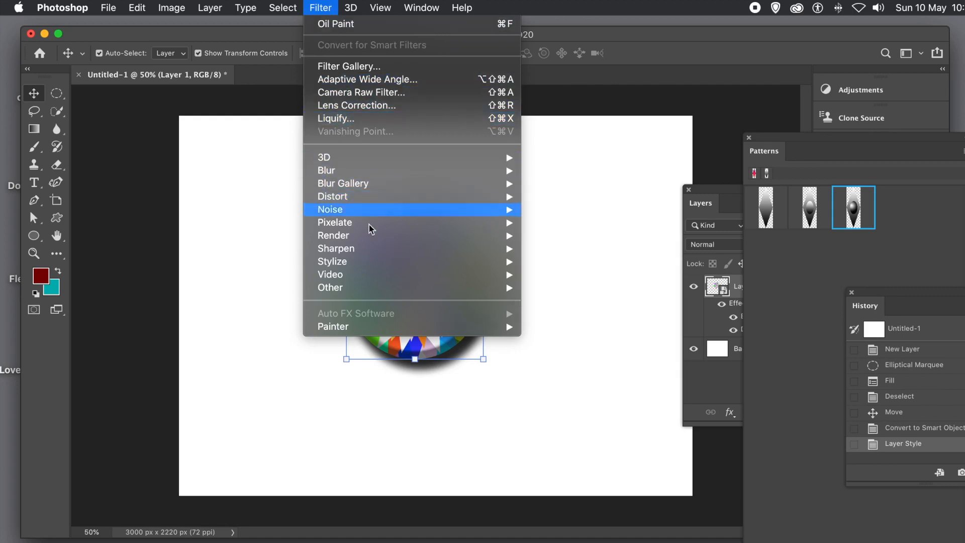
mouse_move(395, 286)
mouse_move(401, 263)
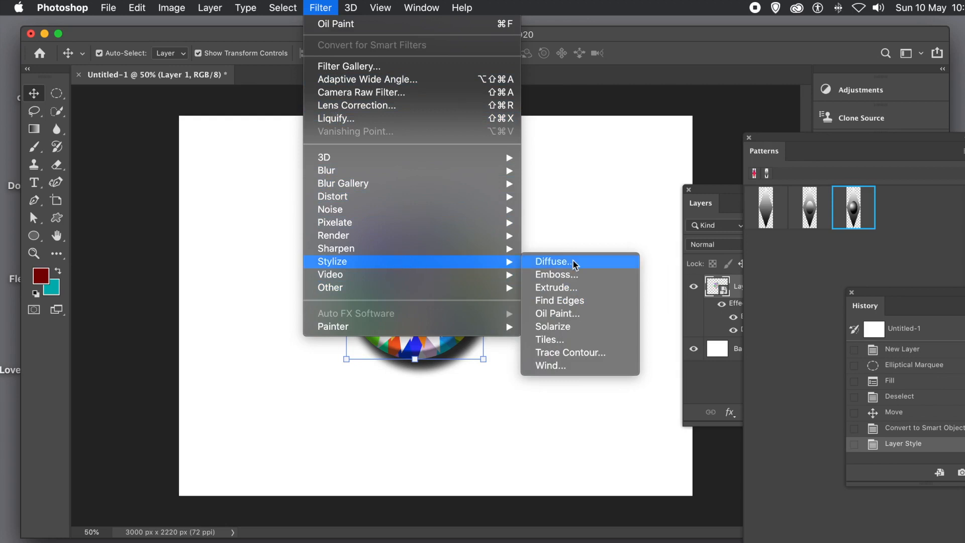
click(566, 317)
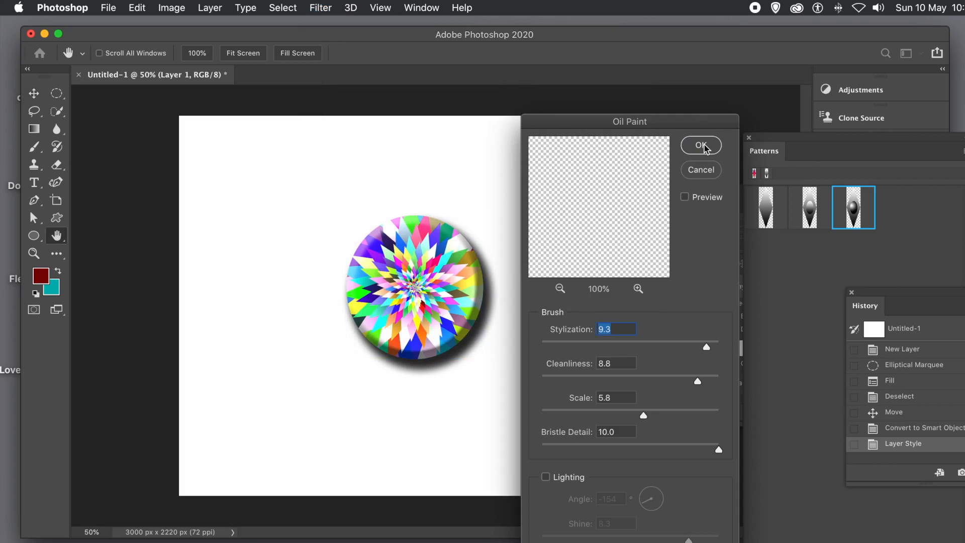
click(703, 146)
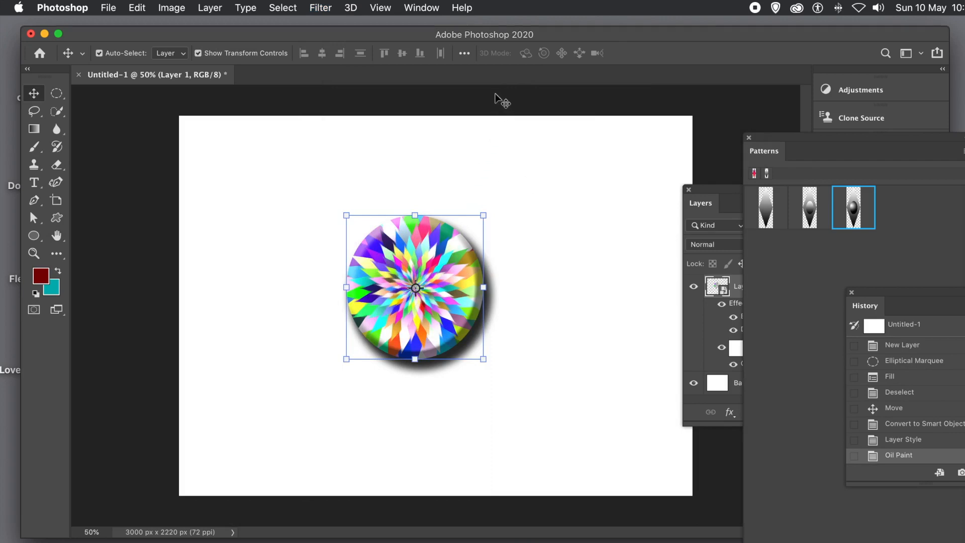
key(super+z)
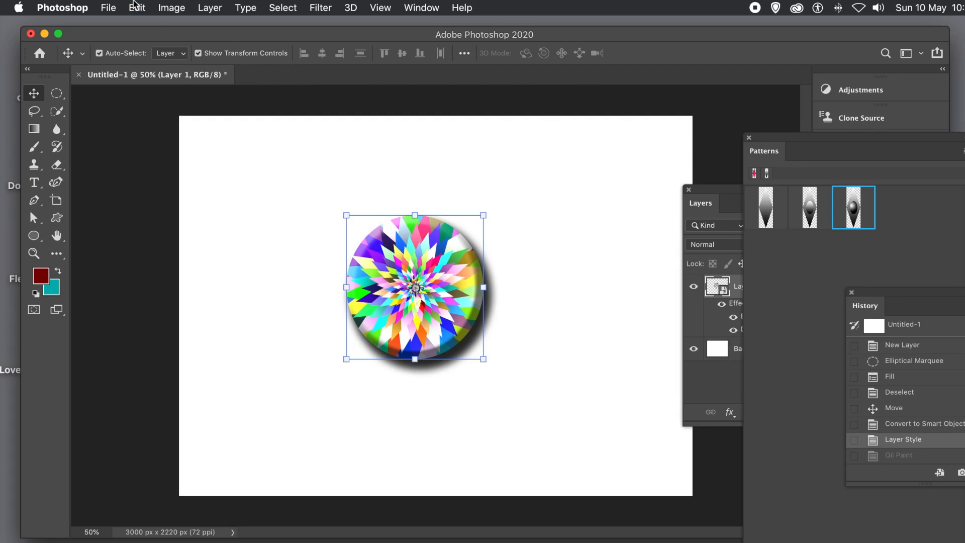
Start a Color Lookup adjustment on the disc's smart object and choose the Gold-Blue abstract profile.
click(170, 6)
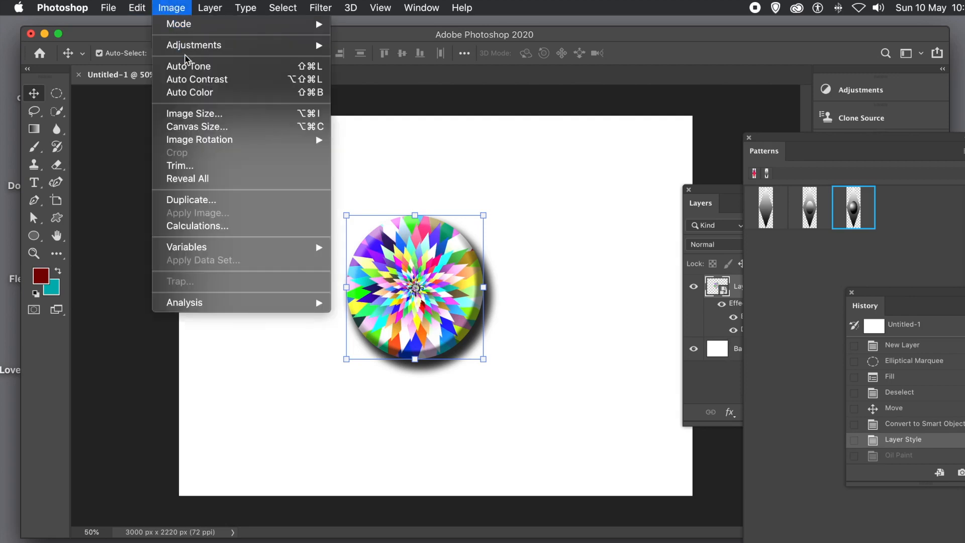
mouse_move(193, 45)
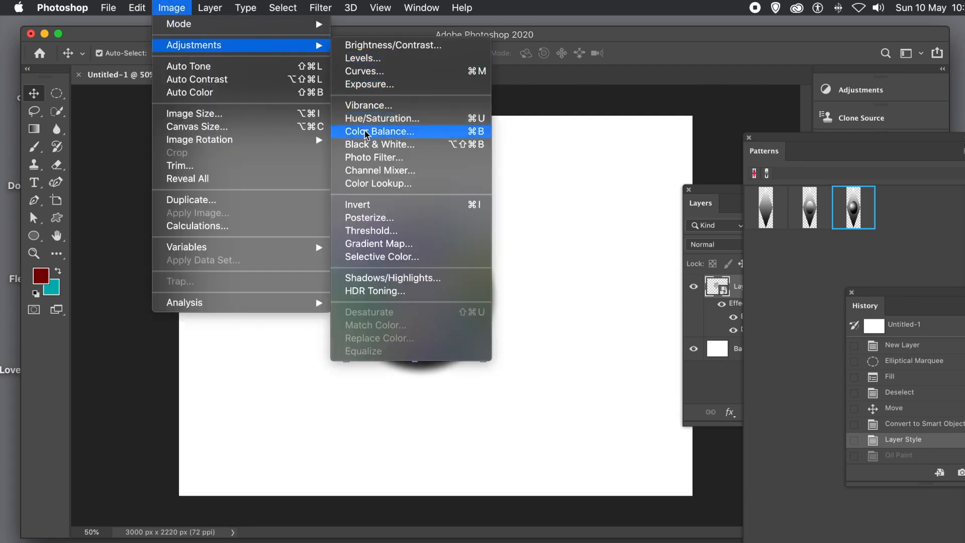
click(368, 184)
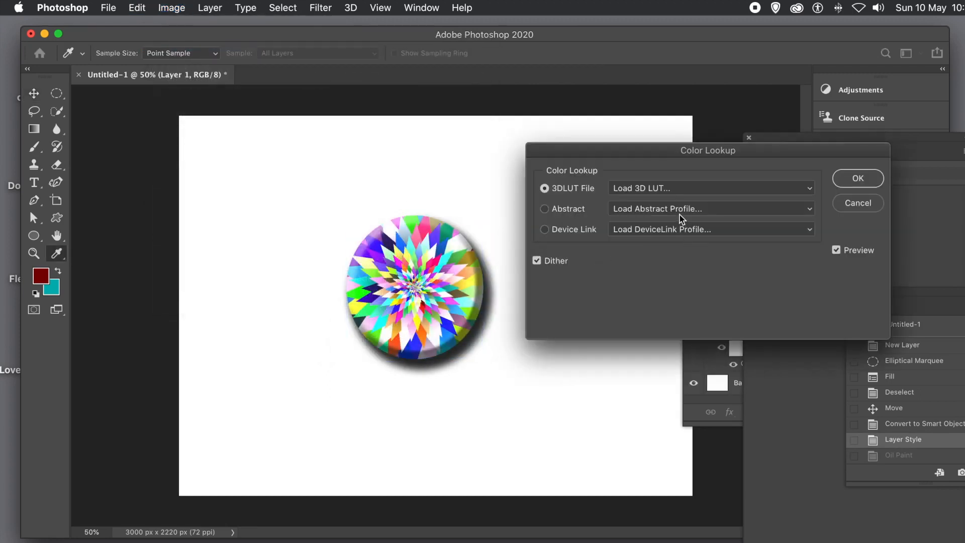
click(682, 219)
click(654, 296)
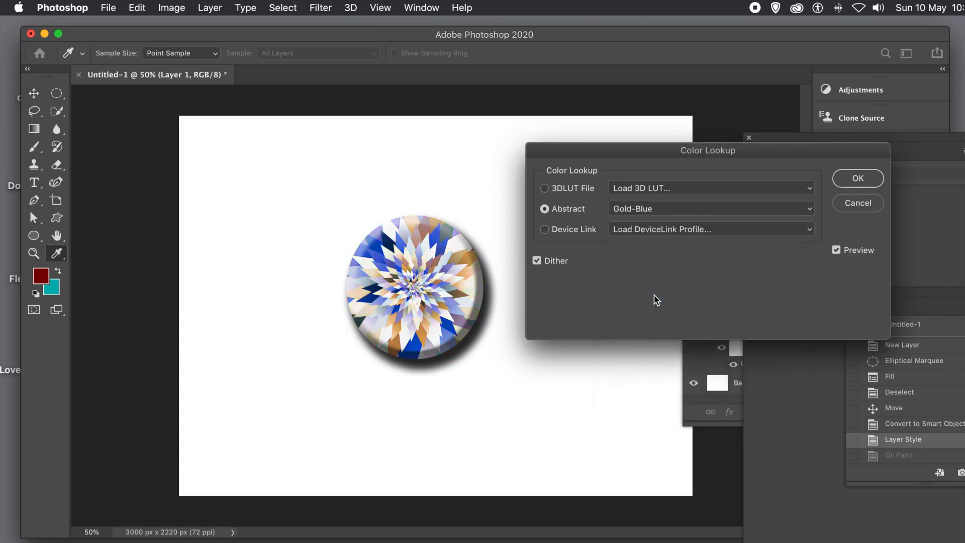
Try the Sepia Tone, Pastel 8 Hues and Gold-Crimson abstract profiles on the disc.
click(673, 213)
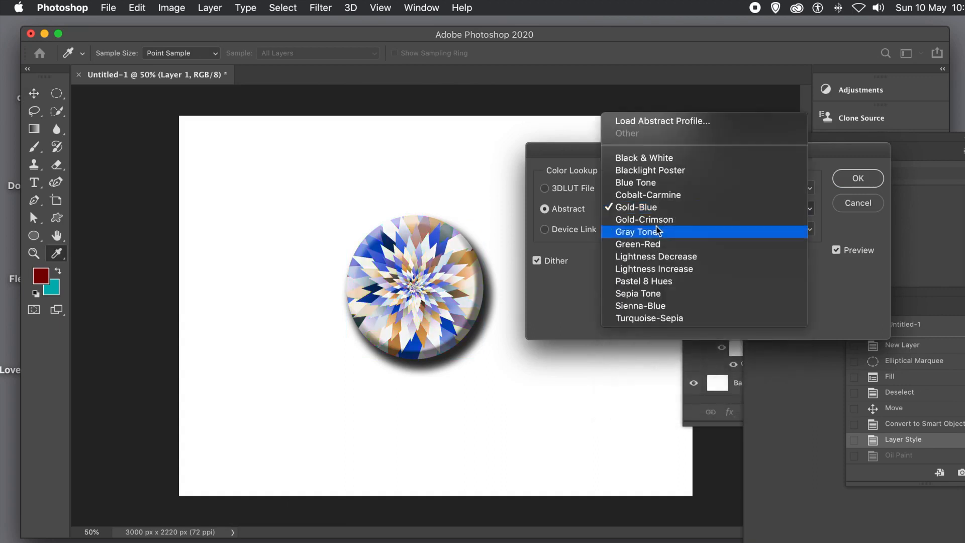
click(653, 295)
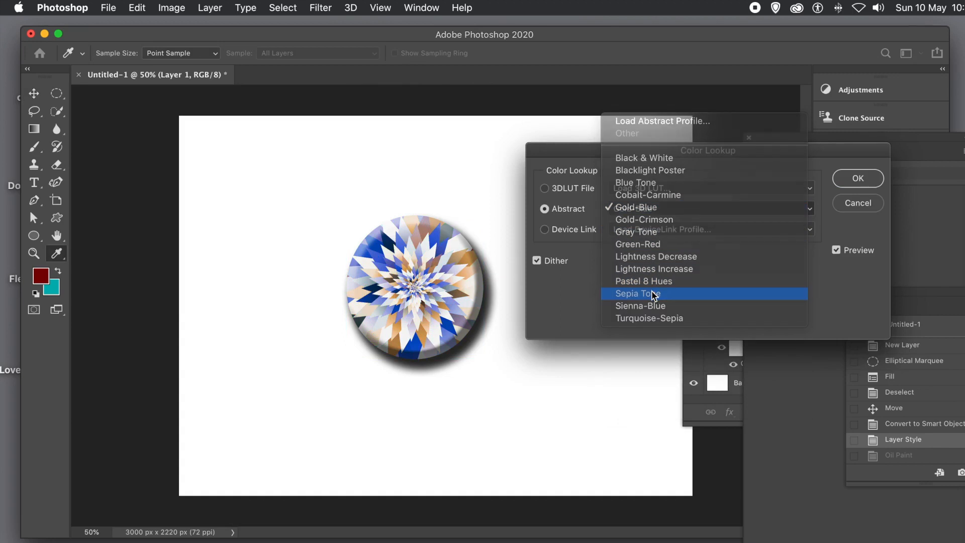
click(658, 215)
click(660, 199)
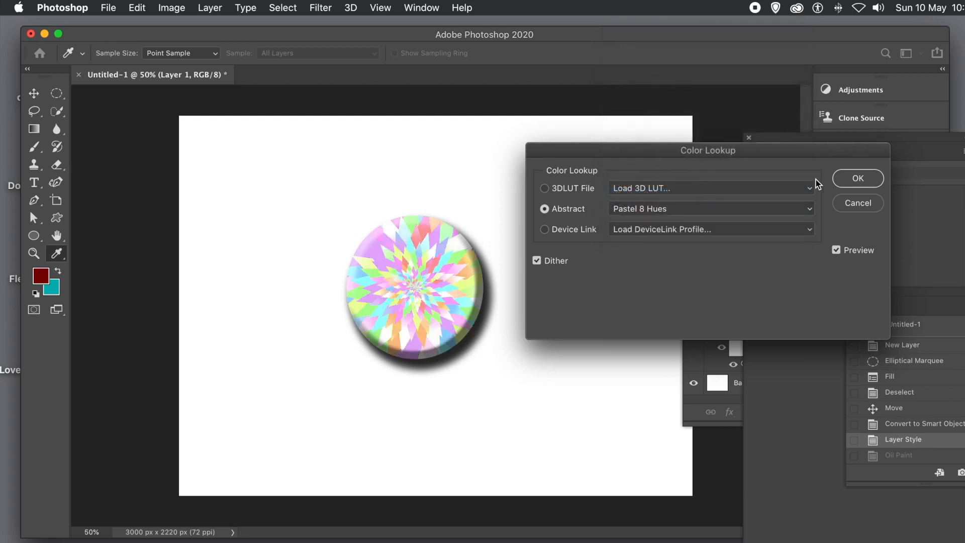
click(665, 212)
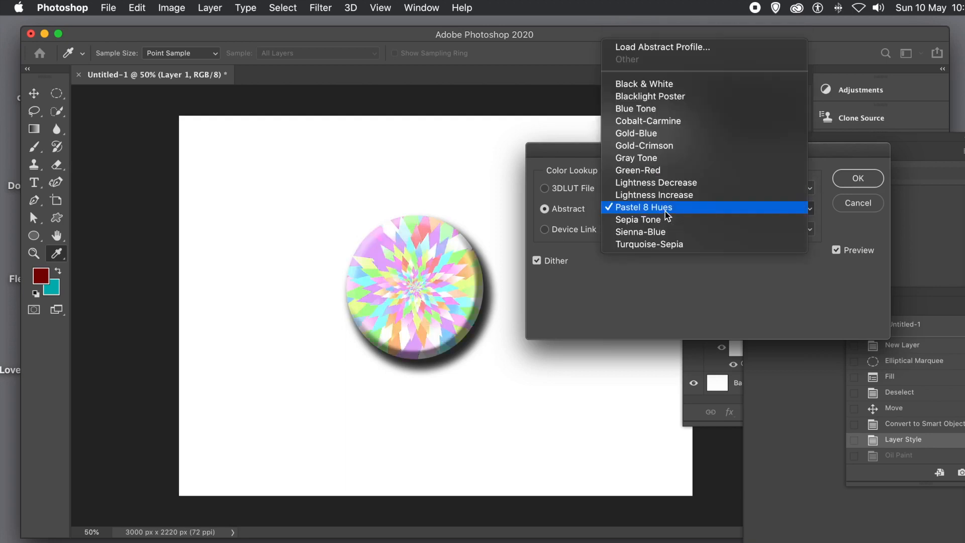
click(674, 145)
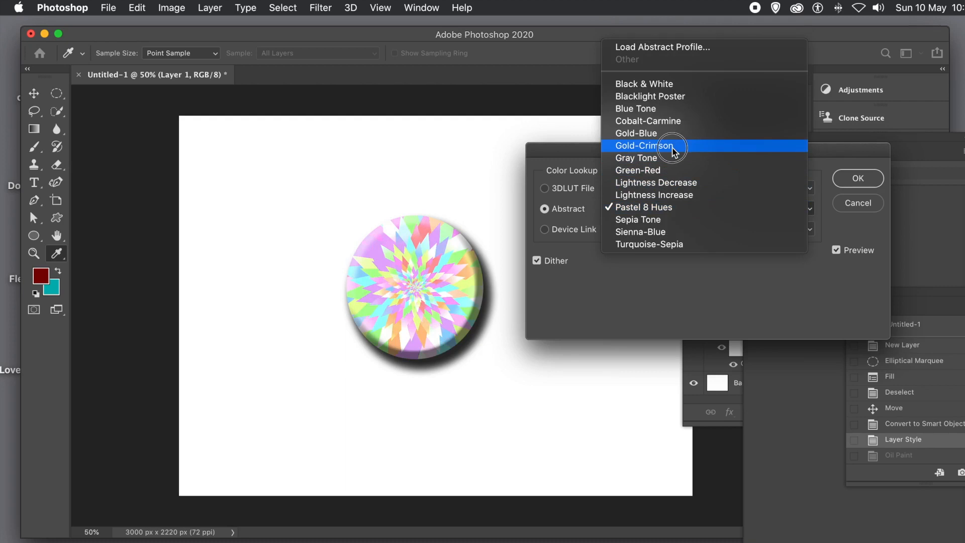
Set the Color Lookup's abstract profile to Blue Tone and apply the adjustment to the disc.
click(682, 111)
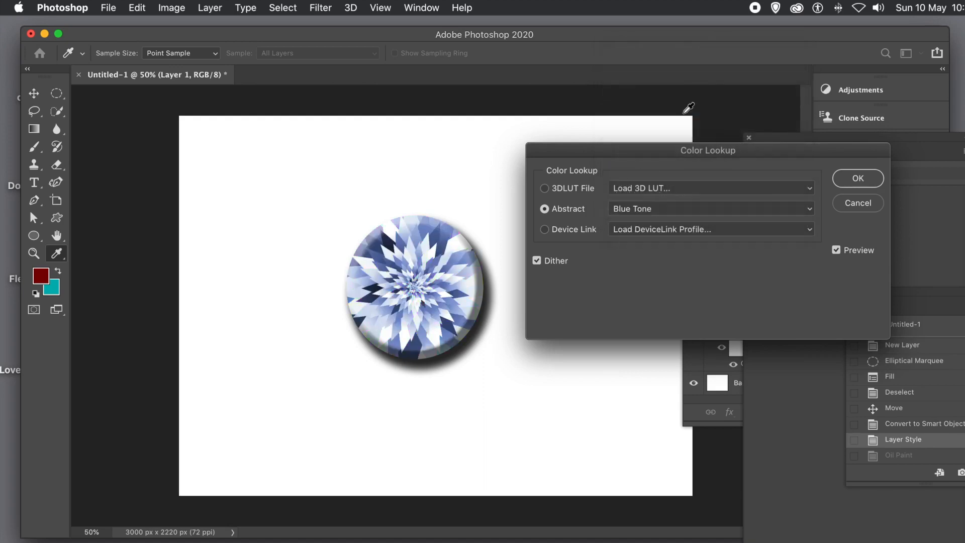
click(848, 176)
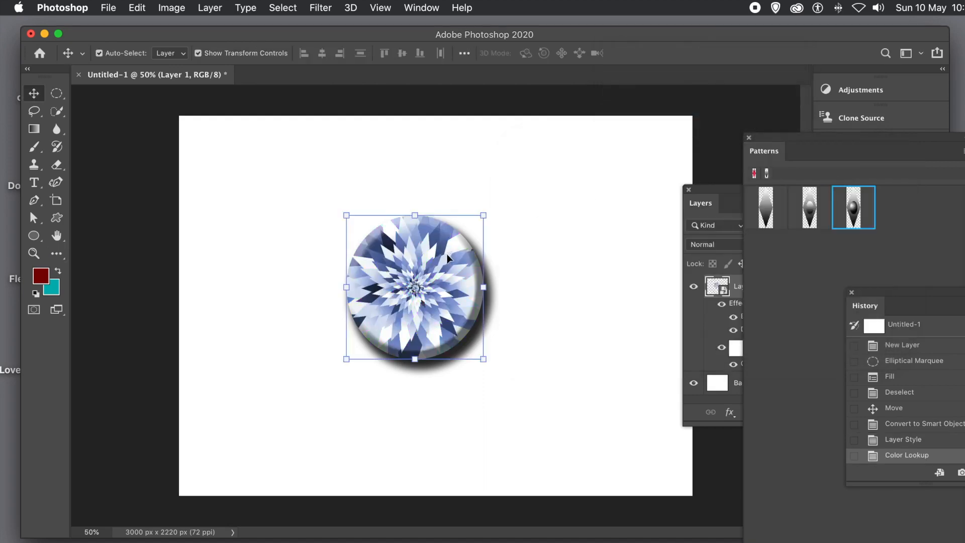
Duplicate the blue disc three times, arrange the copies as an overlapping cluster around the original, and deselect the last copy.
drag(443, 254, 411, 345)
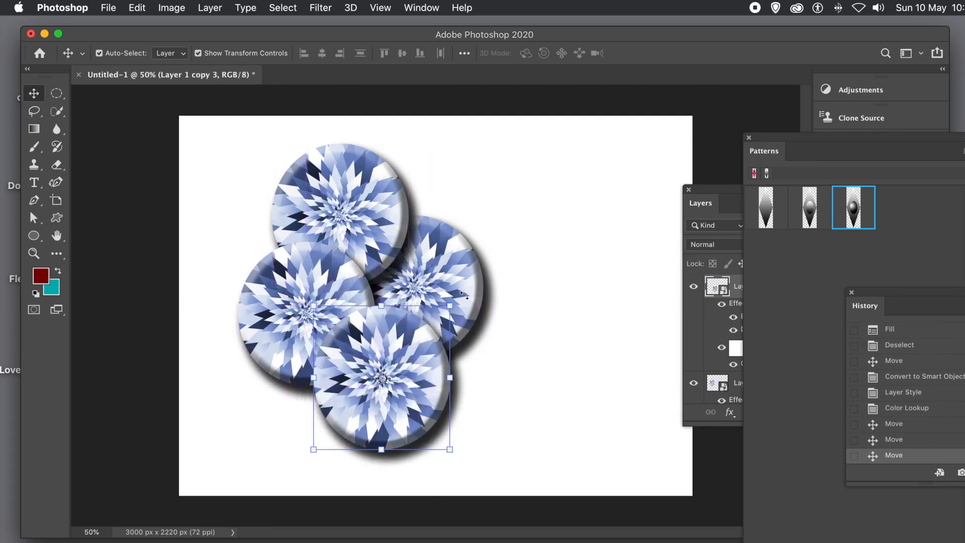
click(572, 201)
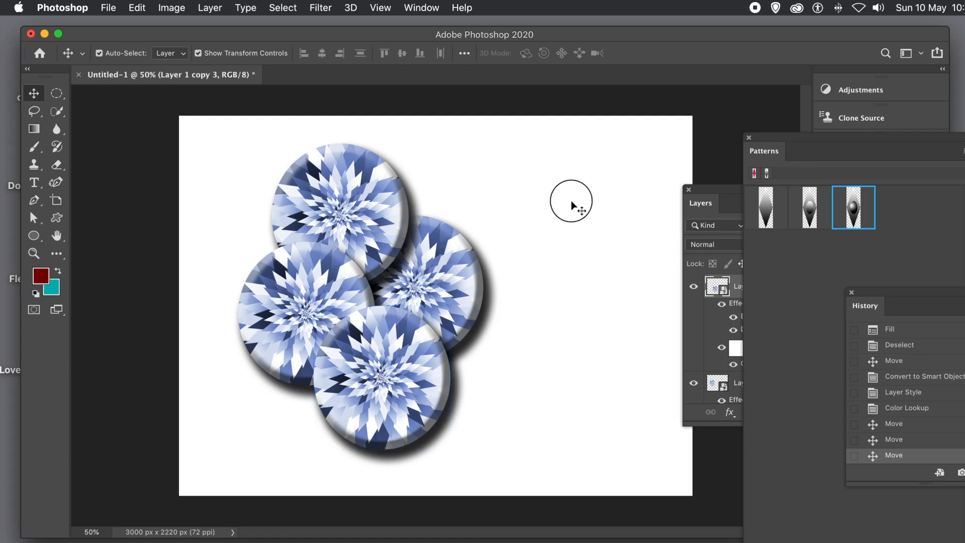